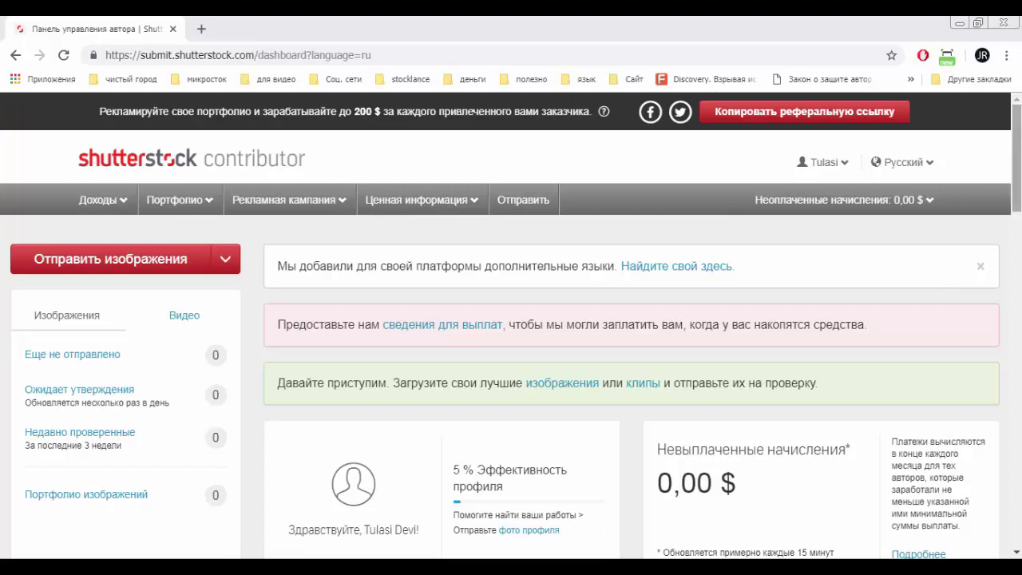
Step: Start a new image submission and pick the EPS flower files from the для Бога folder
scroll(1018, 191, down, 2)
scroll(511, 320, down, 2)
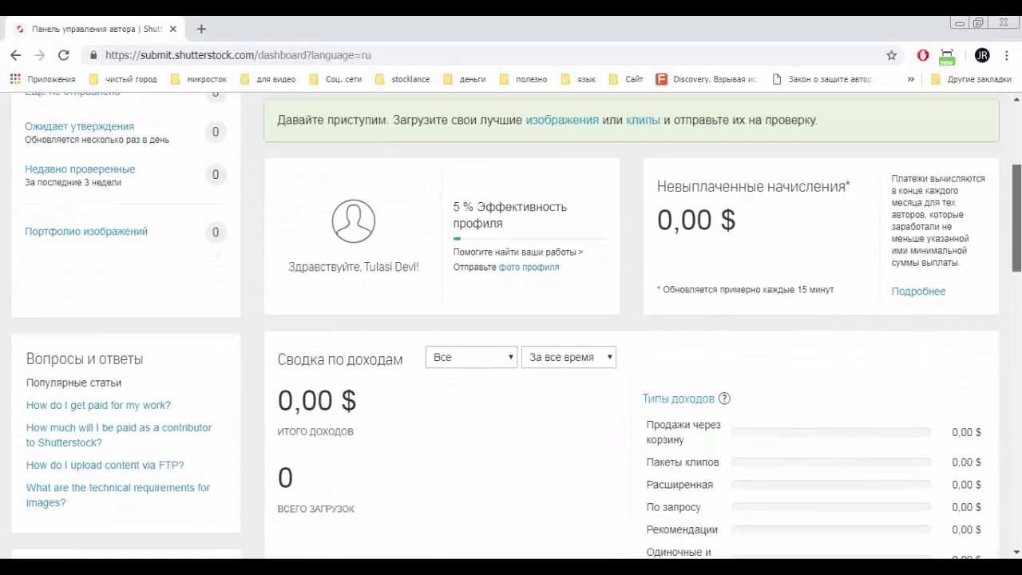
scroll(511, 319, down, 2)
scroll(511, 319, down, 2)
scroll(511, 319, down, 2)
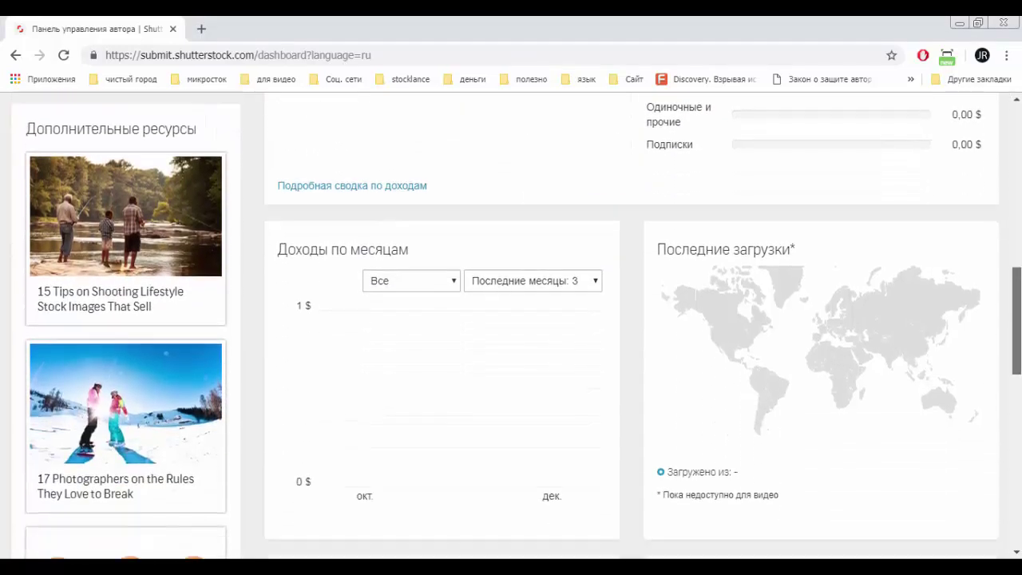
scroll(511, 320, down, 1)
scroll(511, 320, up, 5)
scroll(511, 320, up, 5)
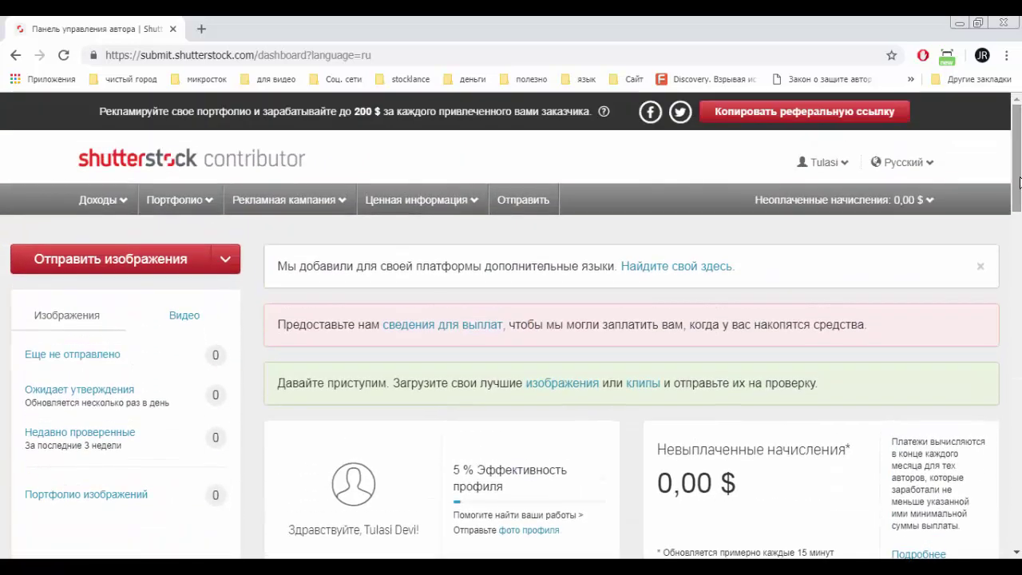
click(124, 269)
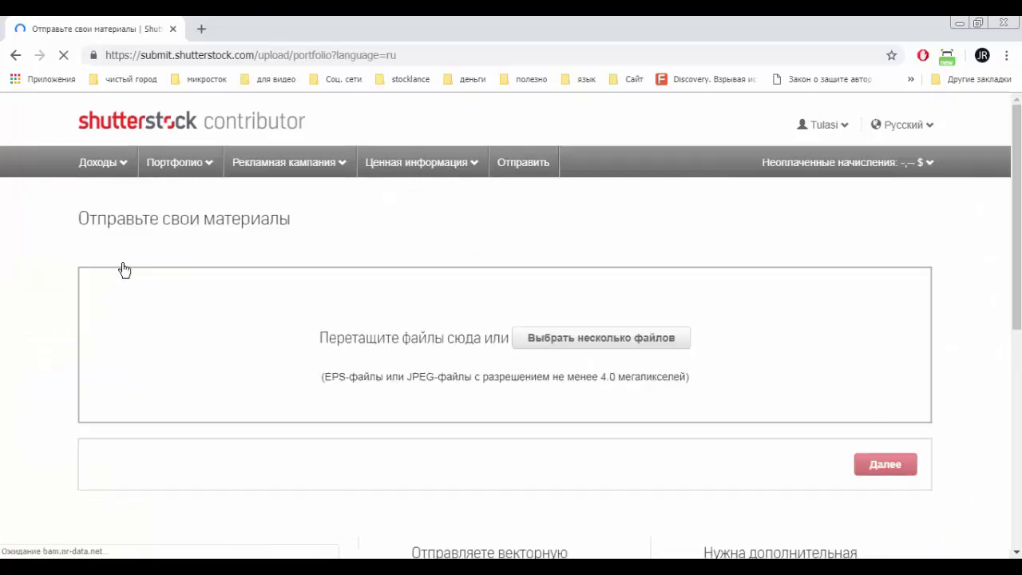
click(574, 341)
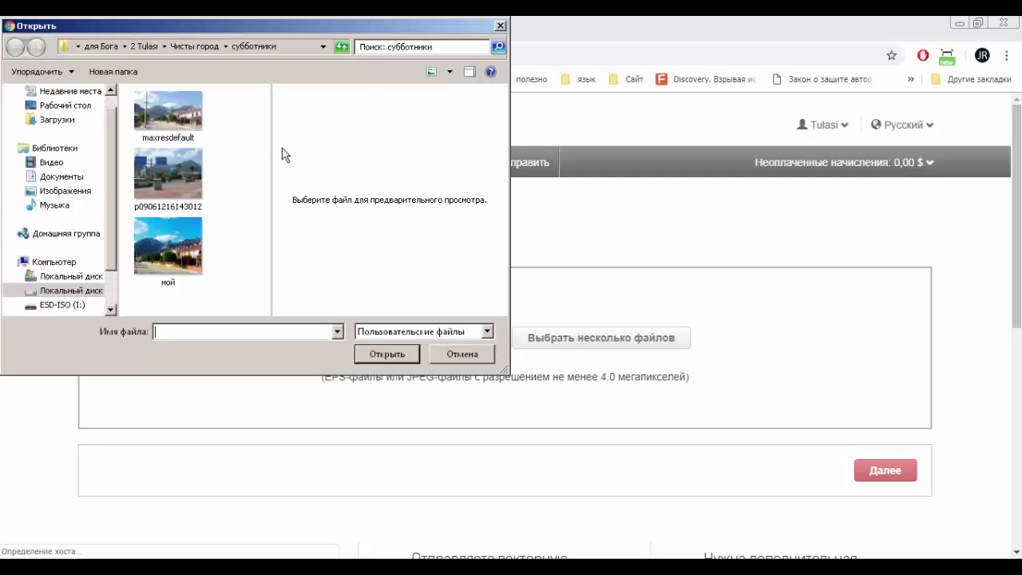
click(103, 46)
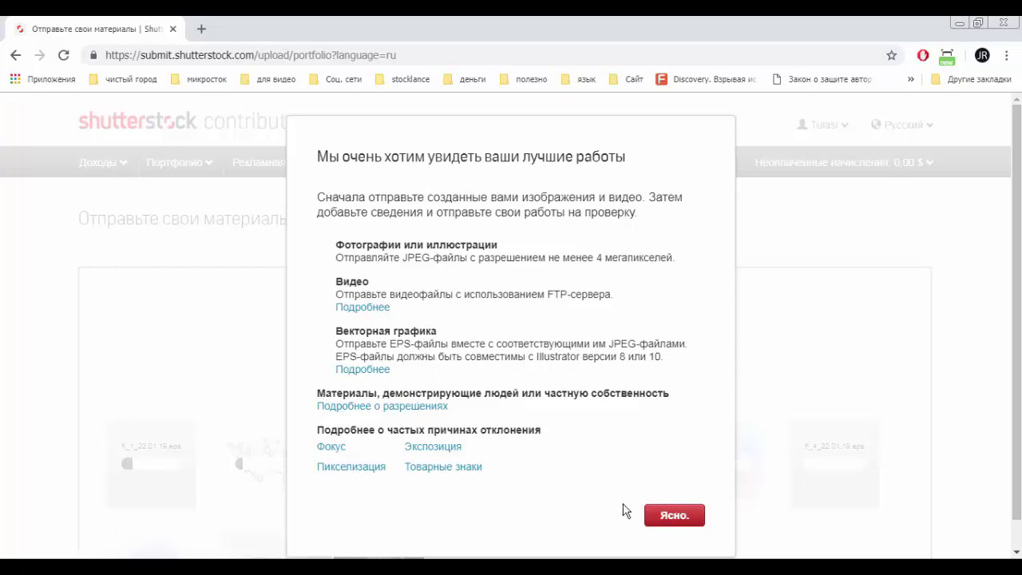
Step: Dismiss the submission guidelines notice and switch to Google Translate
click(671, 516)
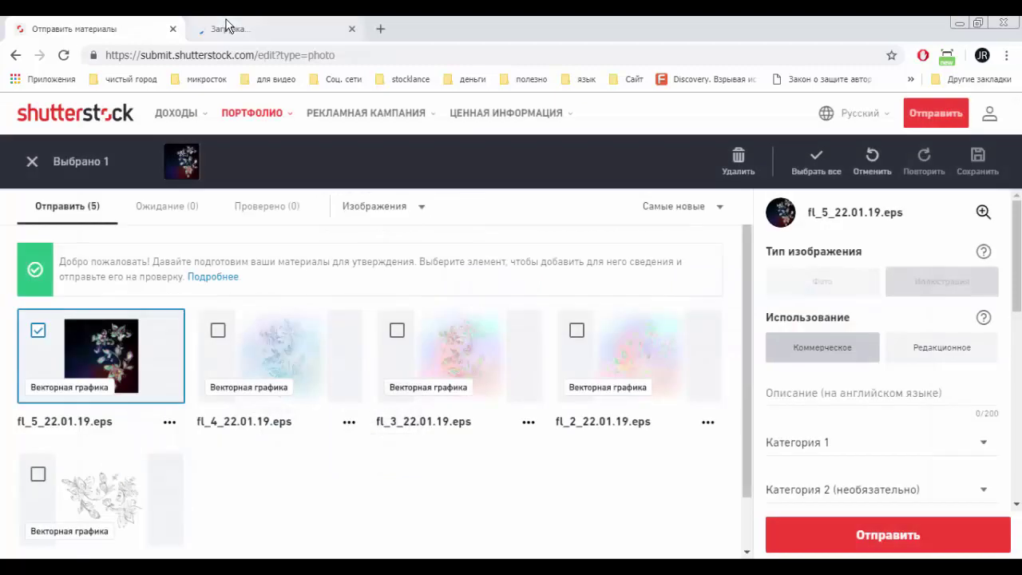
click(228, 28)
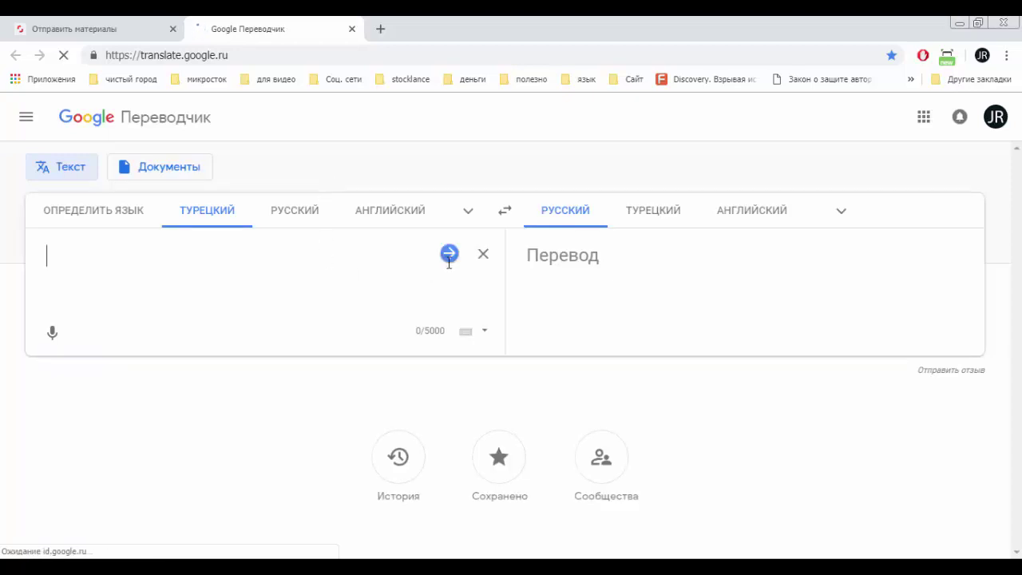
Step: Translate 'абстрактны цветок' from Russian to English and select the result 'abstract flower'
click(506, 212)
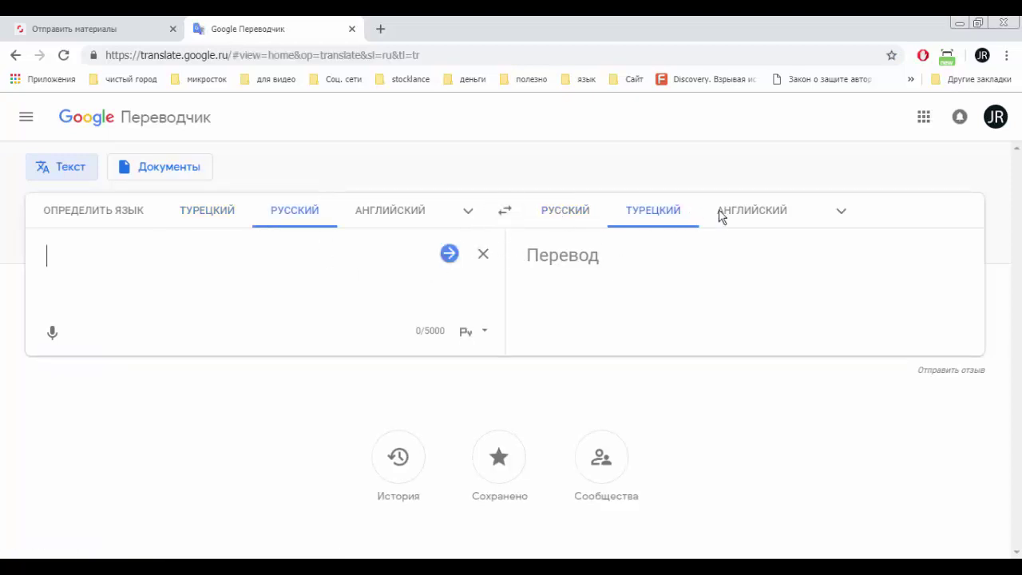
click(759, 212)
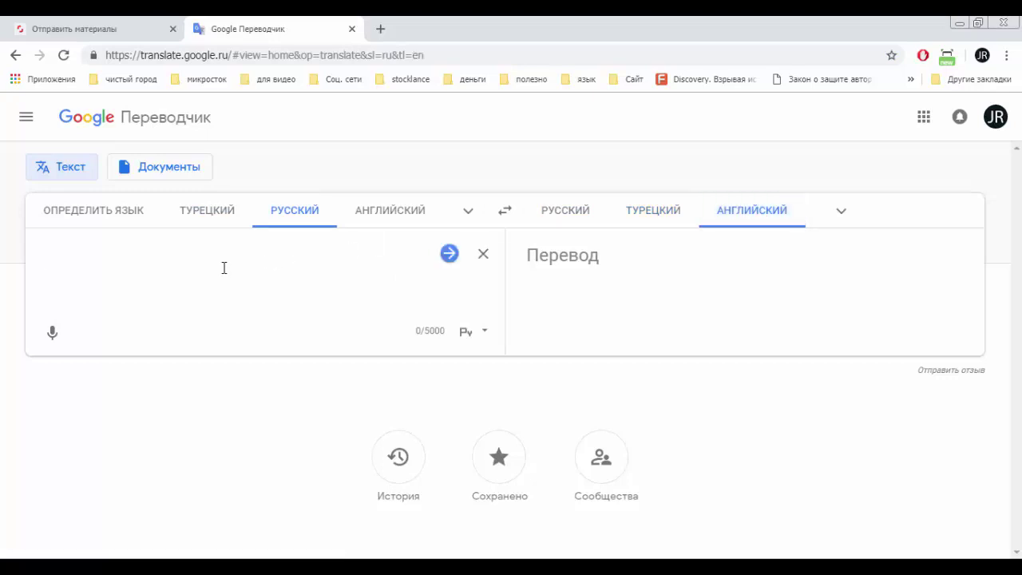
text(W)
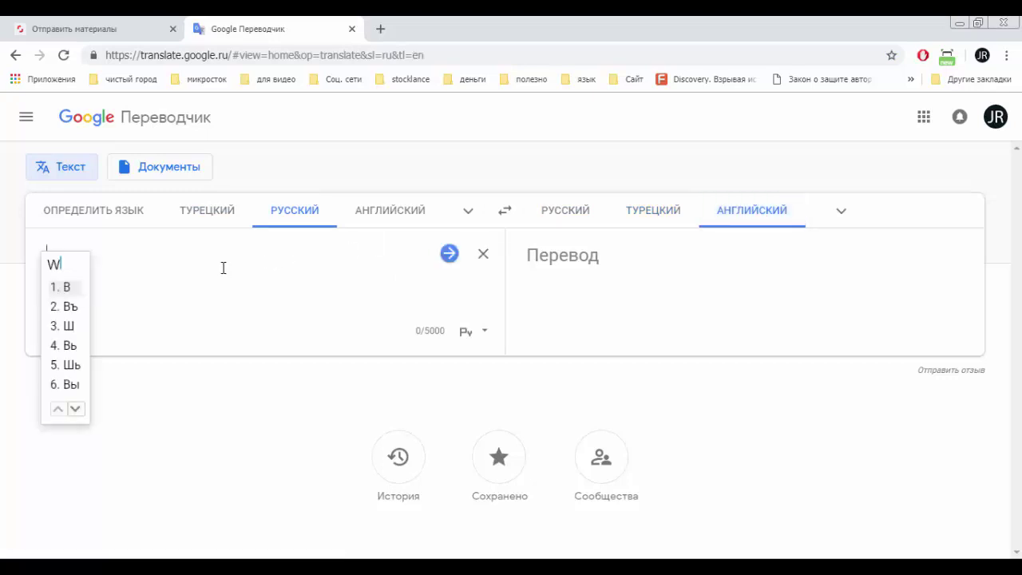
key(BackSpace)
text(Ф)
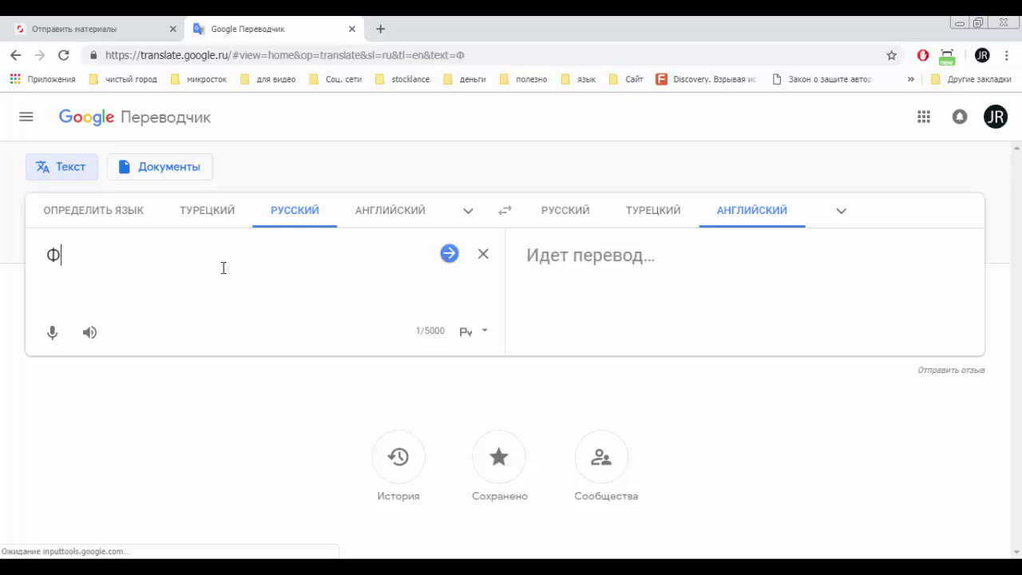
key(BackSpace)
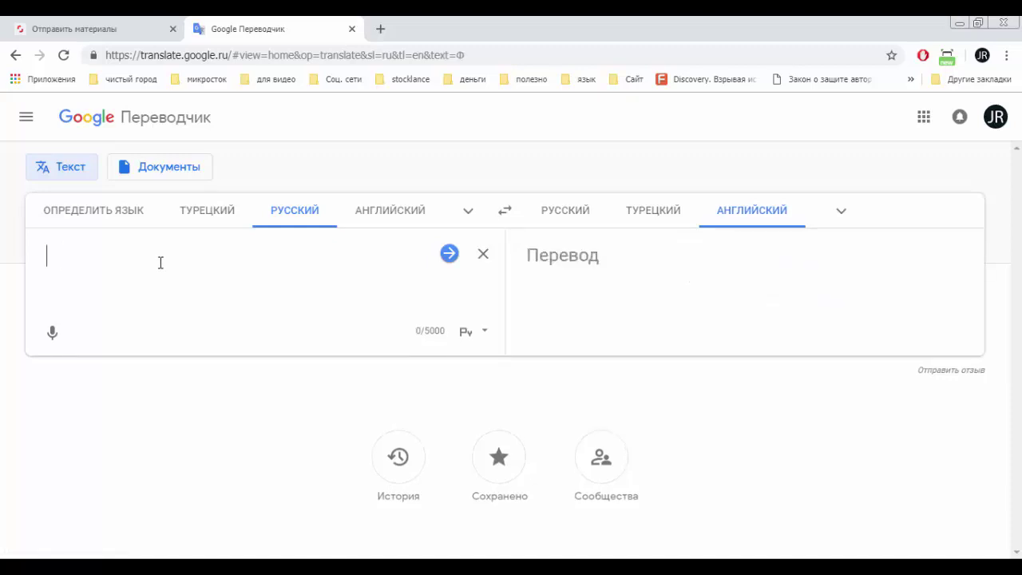
text(абстр)
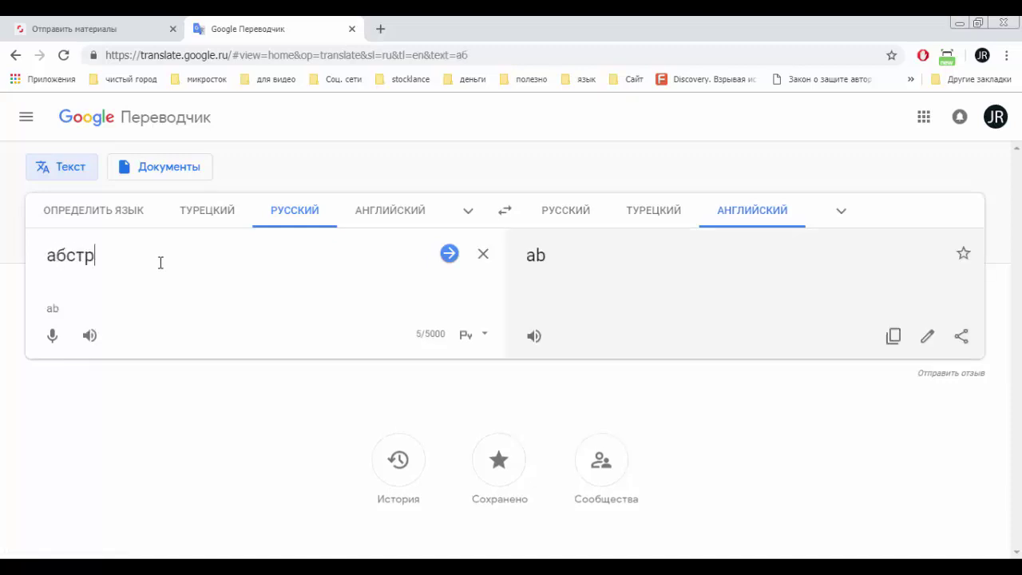
text(ак)
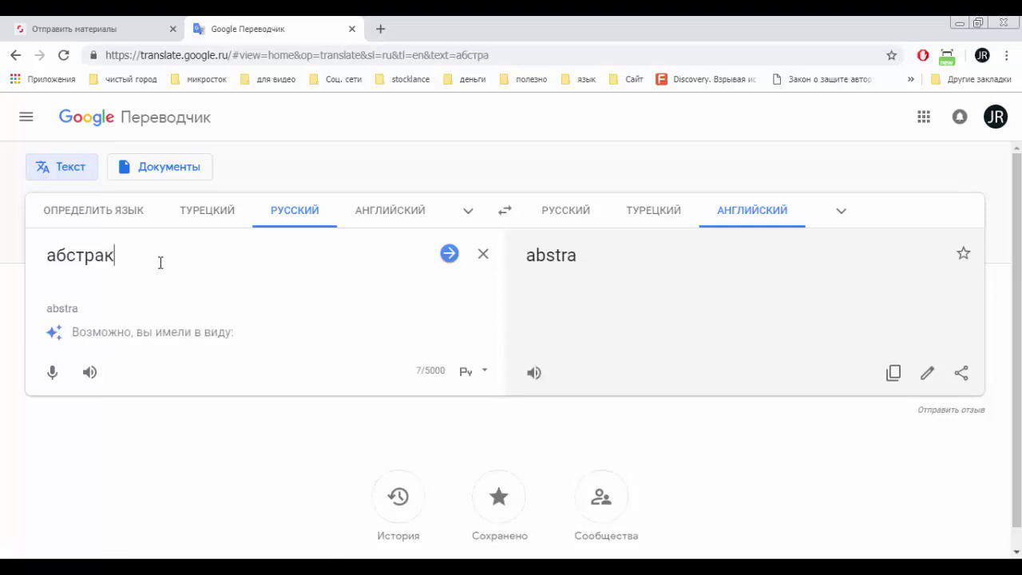
text(тны )
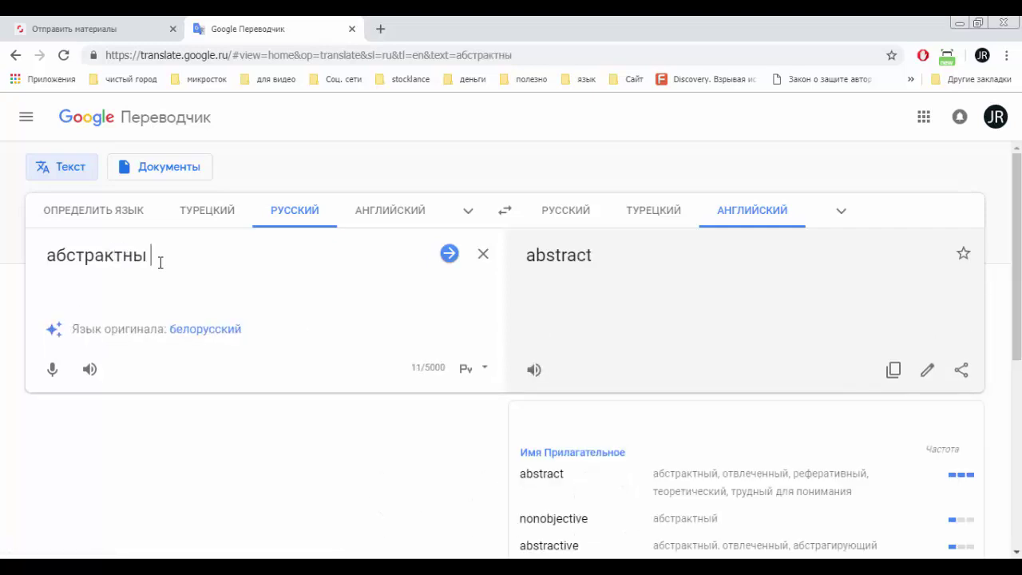
text(цветок)
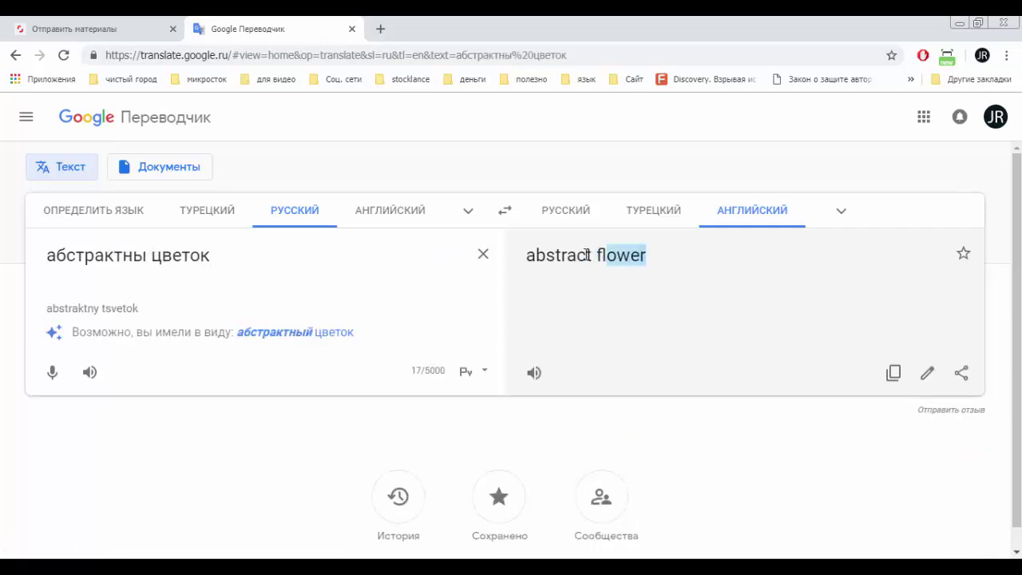
drag(586, 255, 522, 259)
click(102, 24)
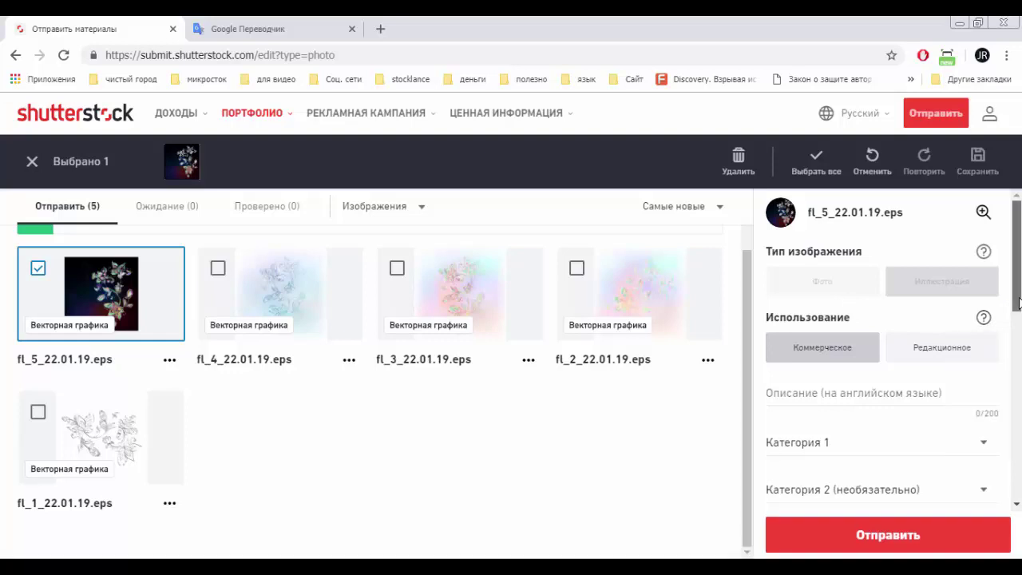
Step: Add design and all suggested keywords to fl_5_22.01.19.eps, bringing it to 25 keywords
drag(1018, 303, 1018, 481)
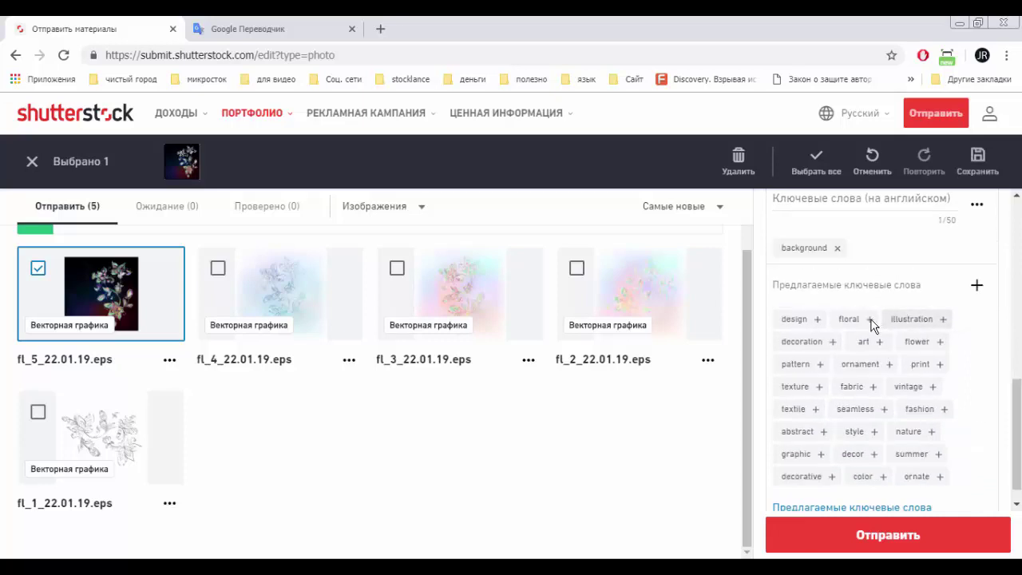
click(817, 320)
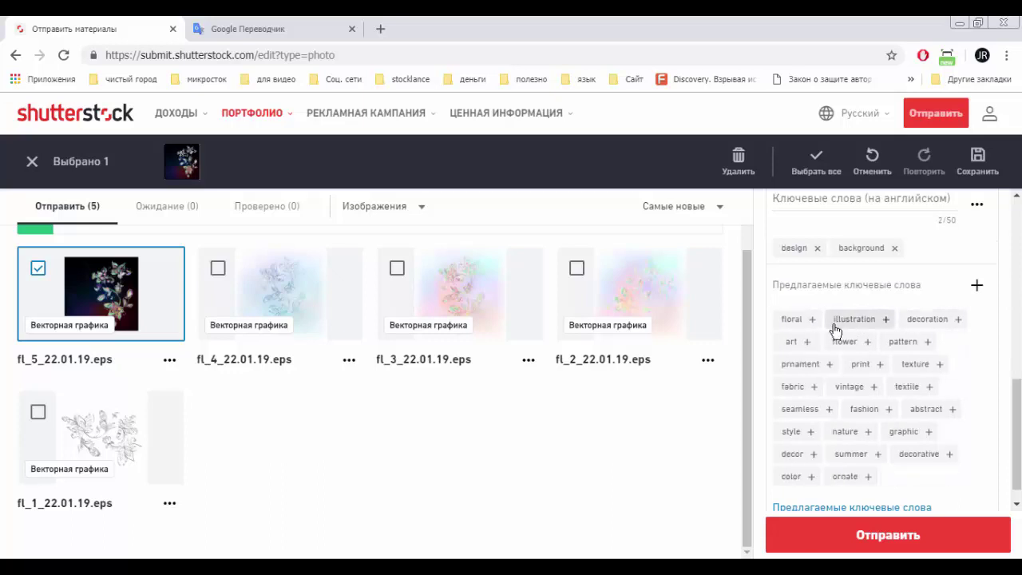
click(815, 323)
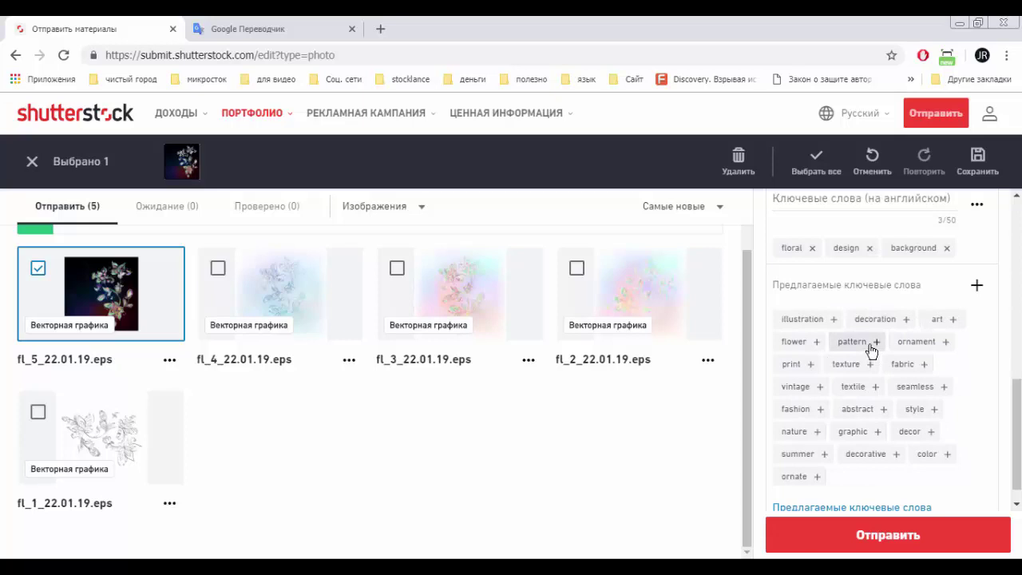
click(813, 249)
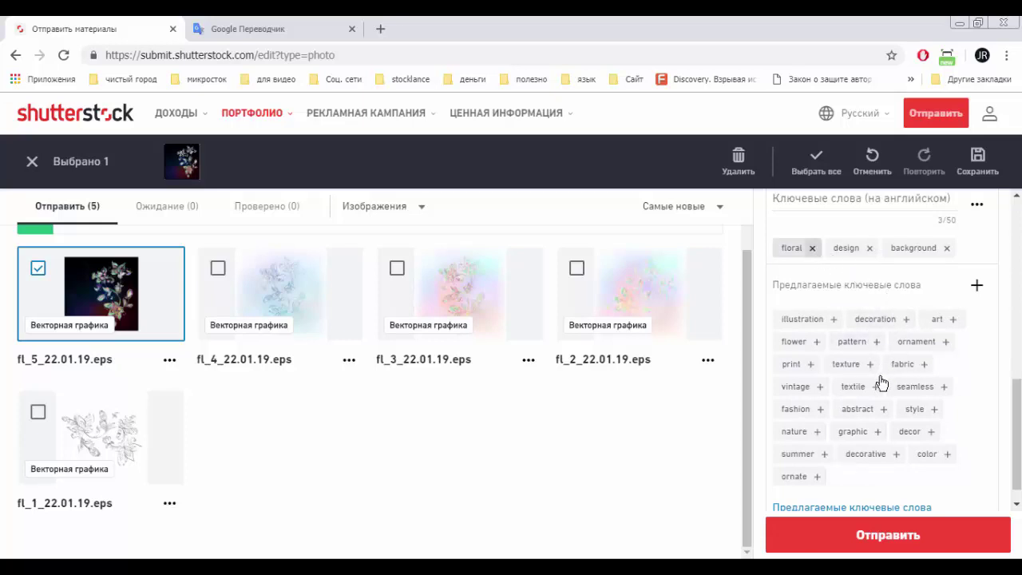
click(977, 288)
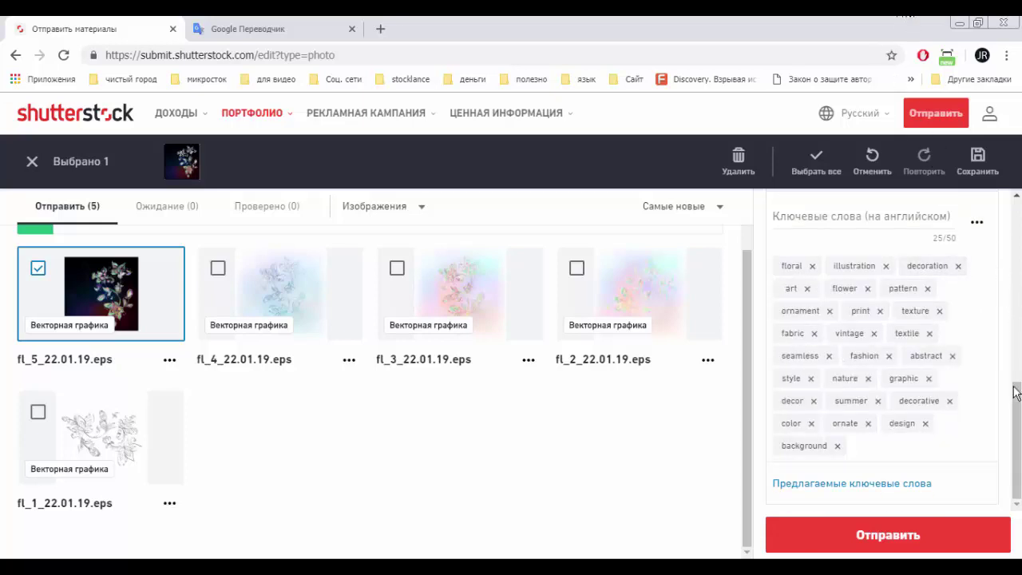
mouse_move(1016, 391)
mouse_down()
mouse_move(1018, 375)
mouse_move(1016, 405)
mouse_up()
Step: Search the Keywording Tool for 'abstract flower' limited to vector graphics
click(884, 496)
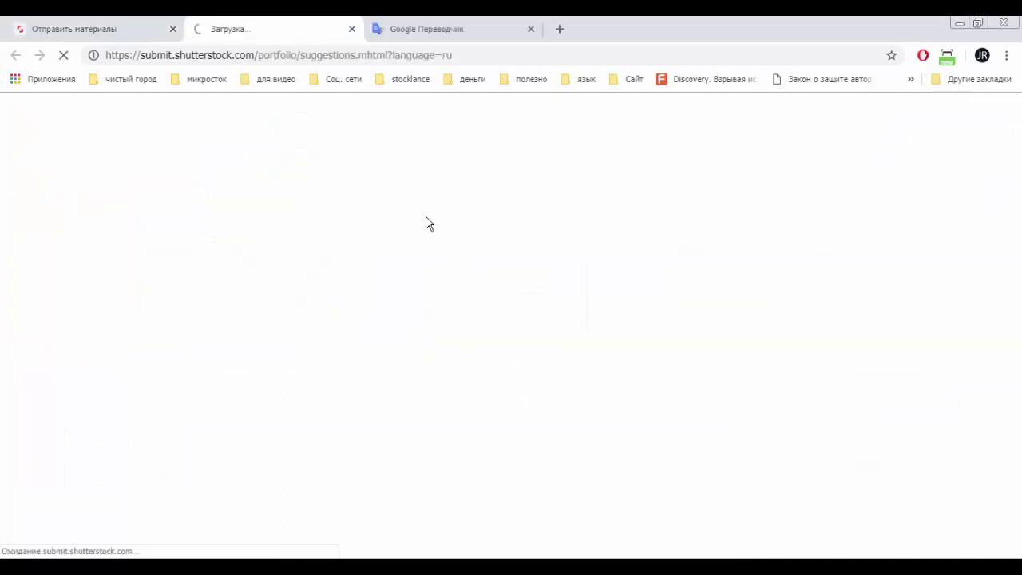
text(abstract flower)
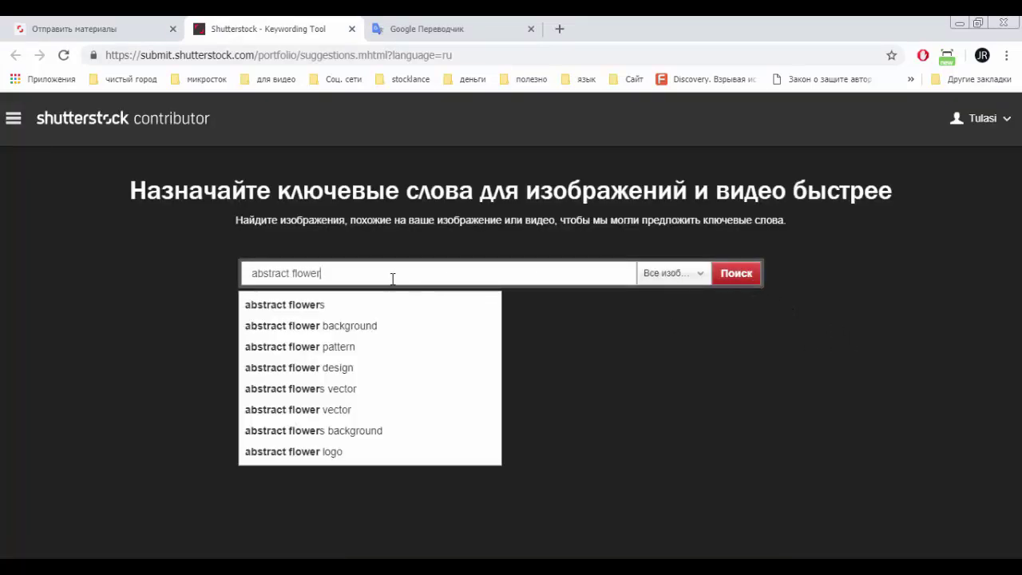
click(673, 273)
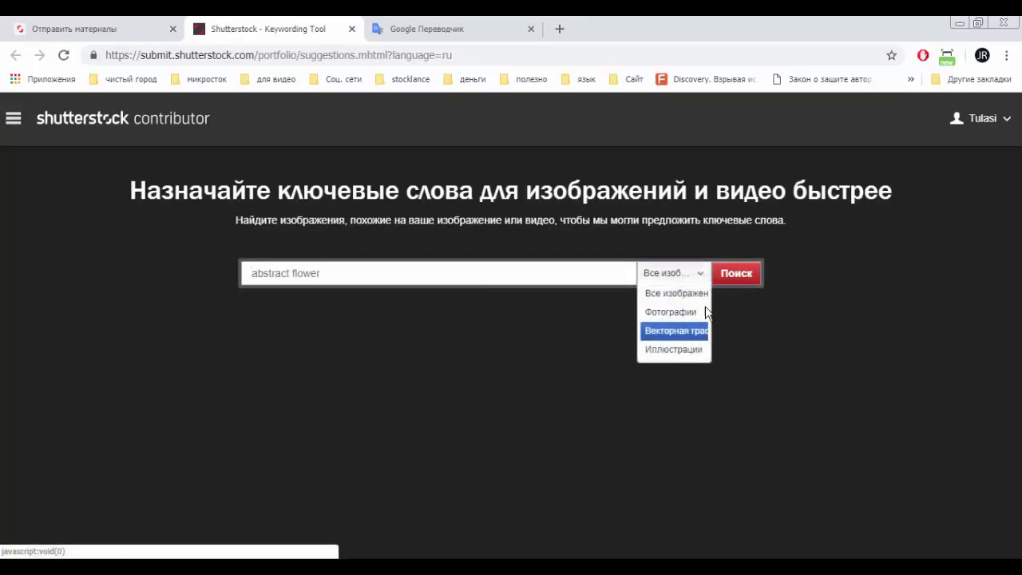
click(694, 328)
click(740, 280)
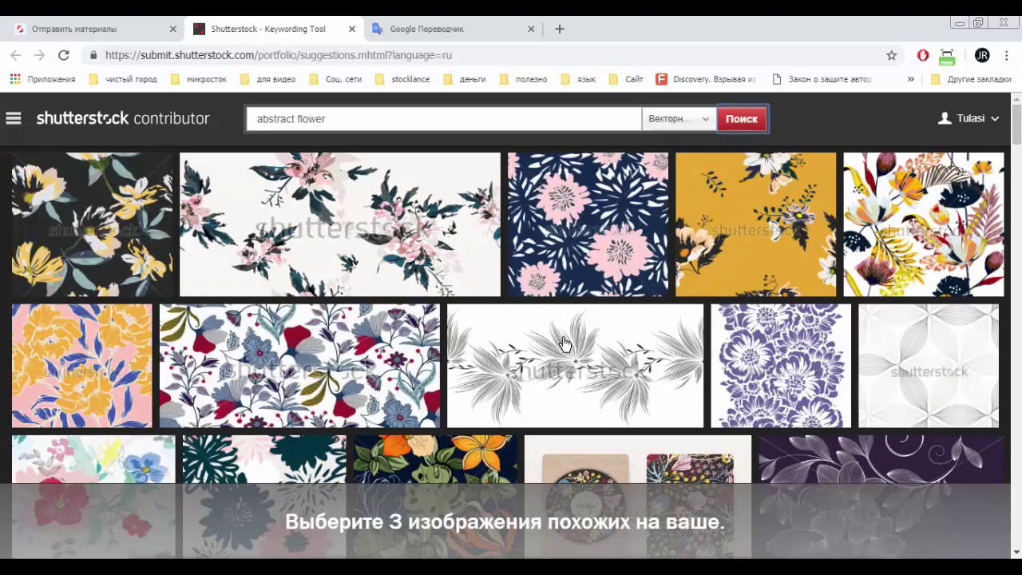
Step: Mark the line-art and black floral images as similar to generate suggested keywords
scroll(564, 341, down, 3)
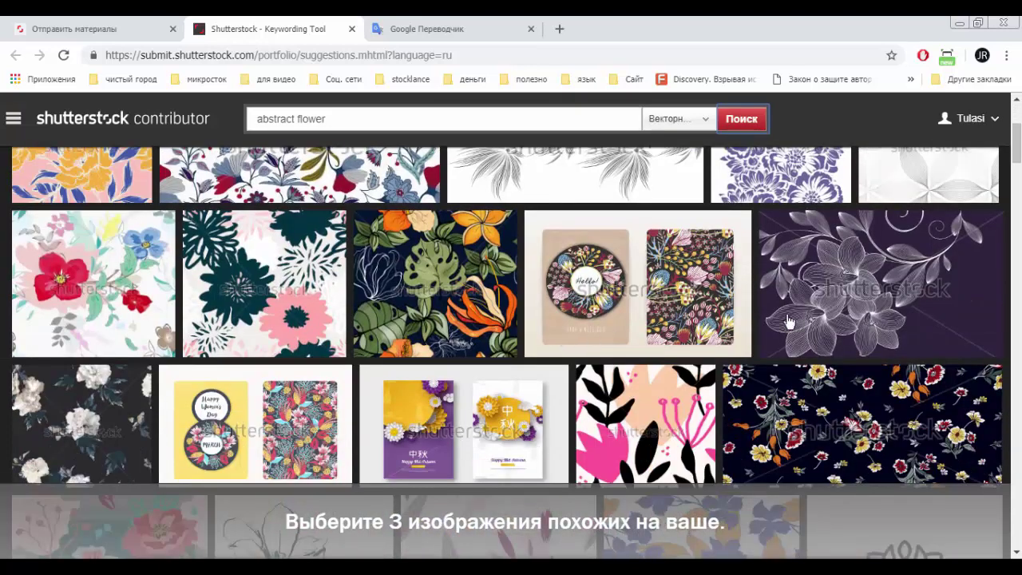
scroll(853, 297, down, 3)
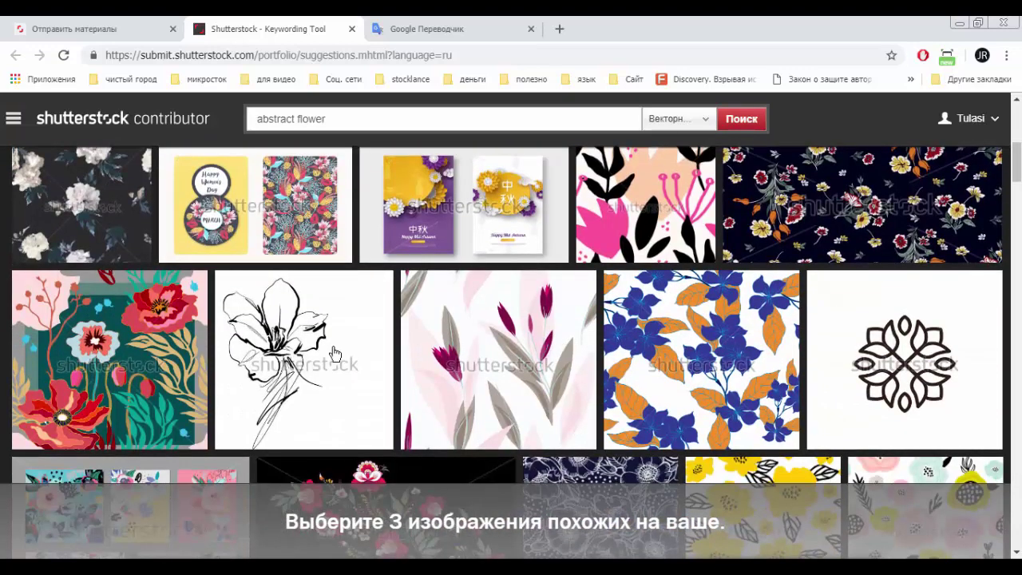
click(302, 356)
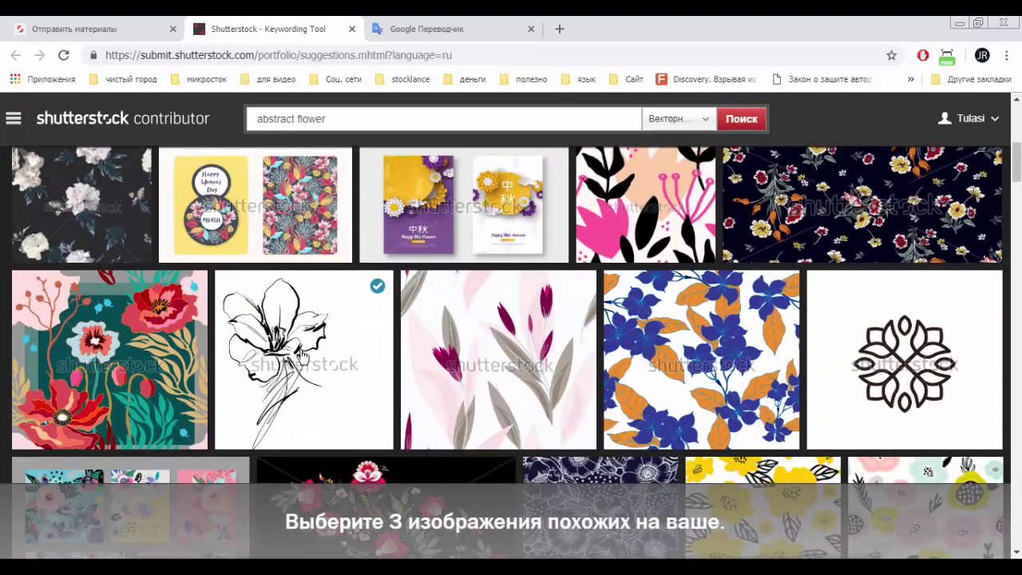
scroll(446, 355, down, 2)
click(445, 356)
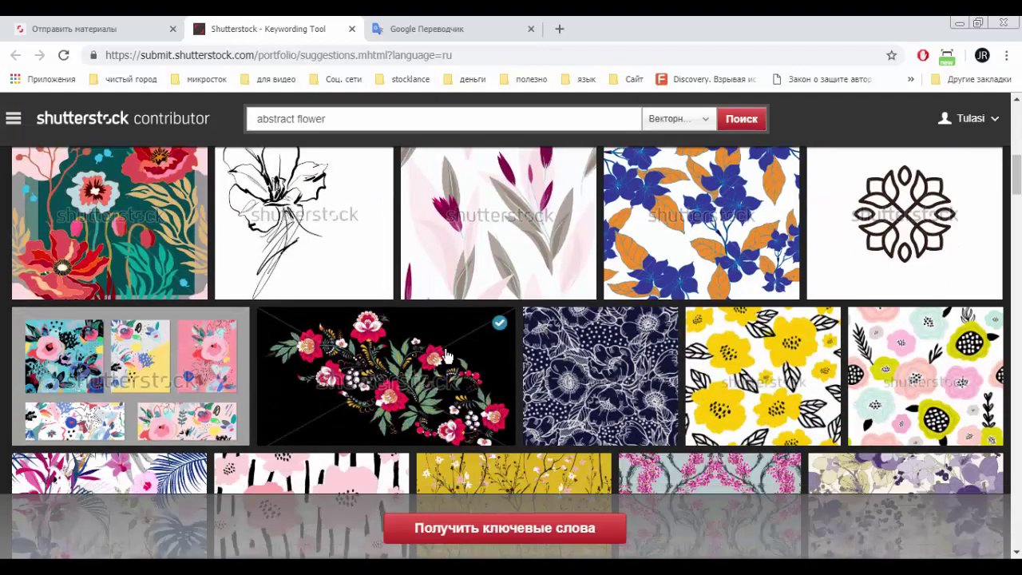
scroll(445, 357, down, 1)
scroll(446, 356, down, 3)
scroll(446, 356, down, 1)
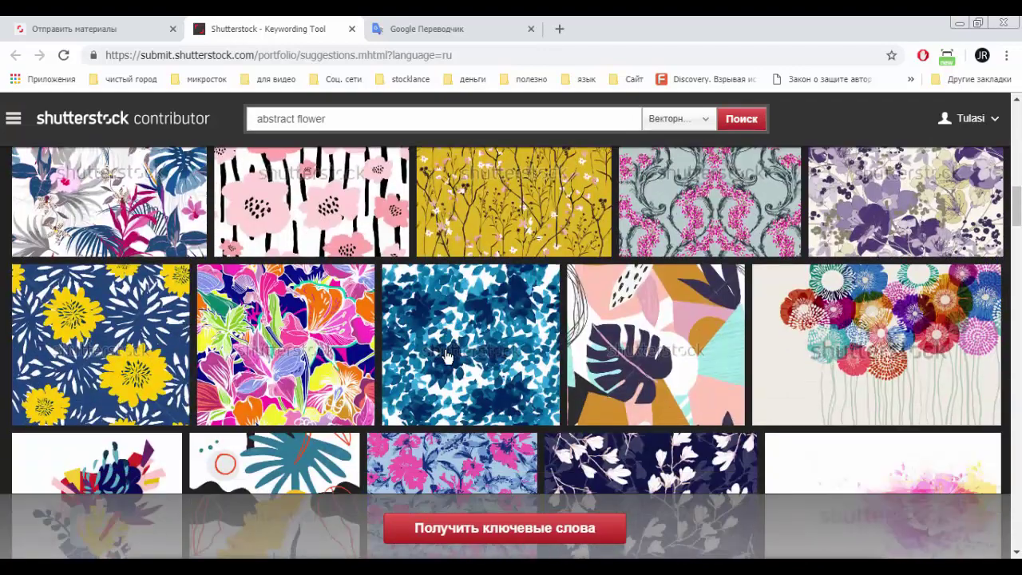
scroll(445, 356, down, 3)
scroll(445, 356, down, 2)
scroll(445, 356, down, 2)
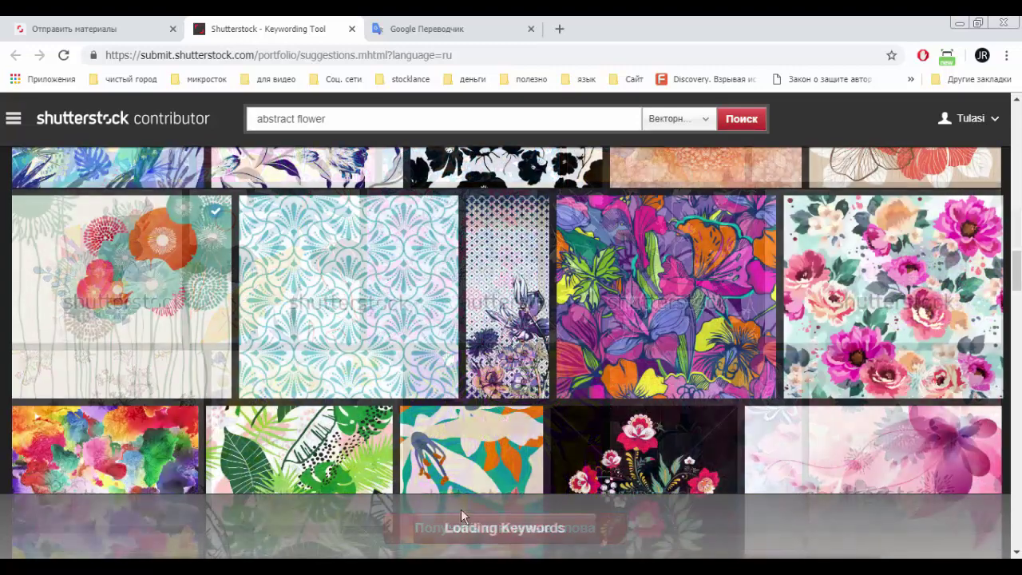
scroll(470, 505, down, 2)
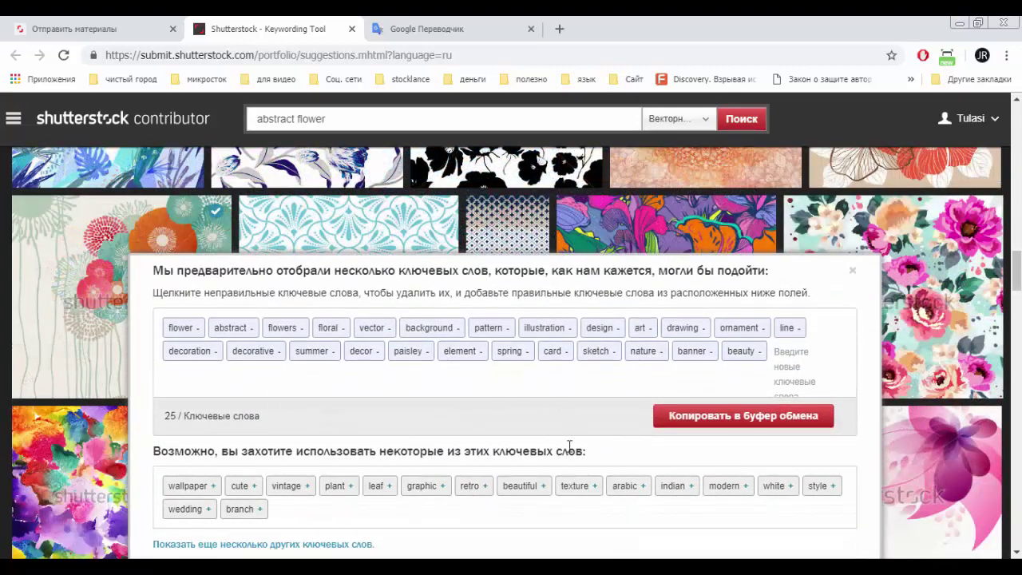
Step: Add beautiful to the keywords and copy all 26 as comma-separated text
click(519, 488)
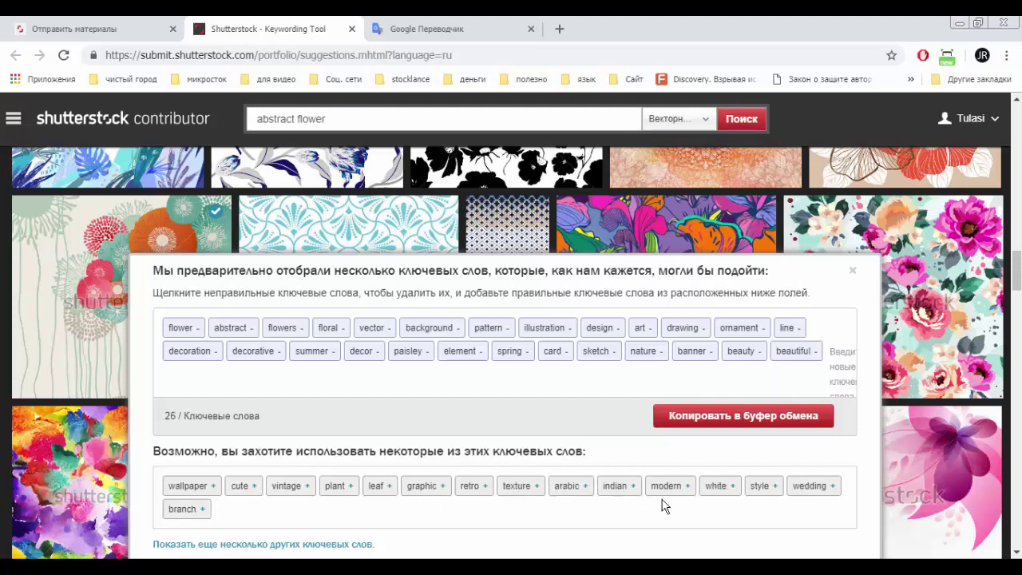
click(721, 417)
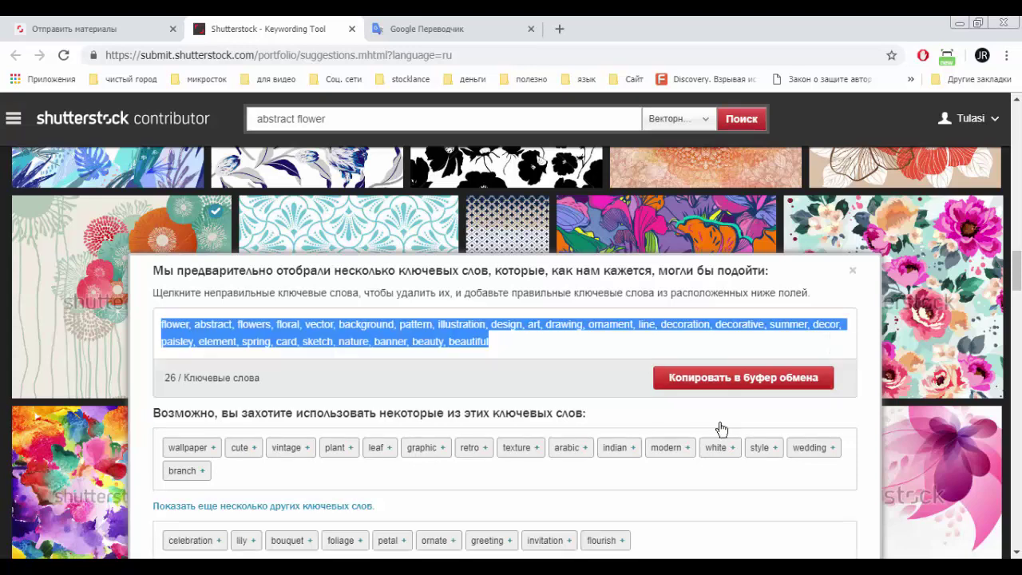
key(alt+Tab)
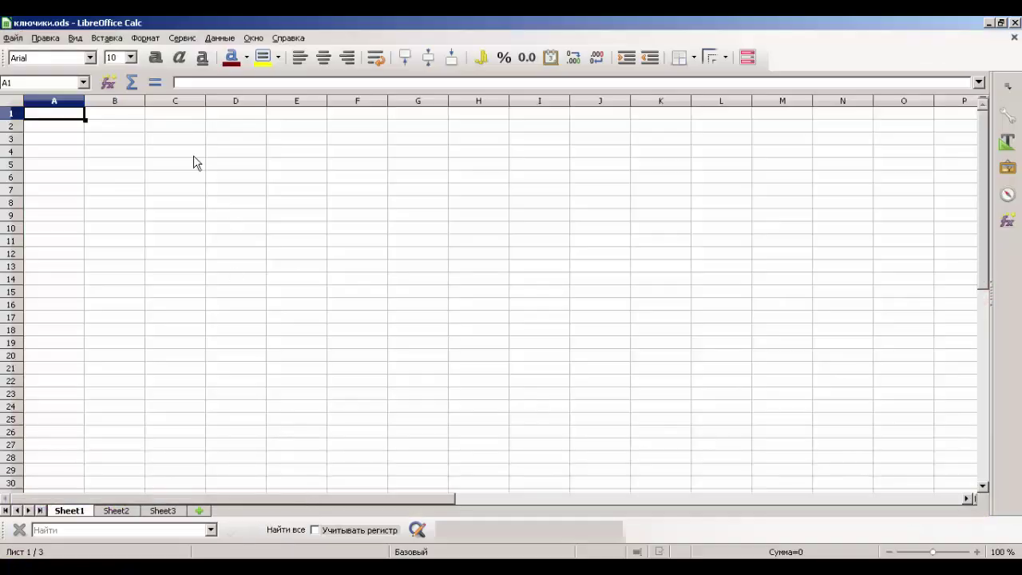
Step: Paste 'abstract flower' into C4, widen column C, and select D4 for the keywords
click(168, 152)
key(ctrl+v)
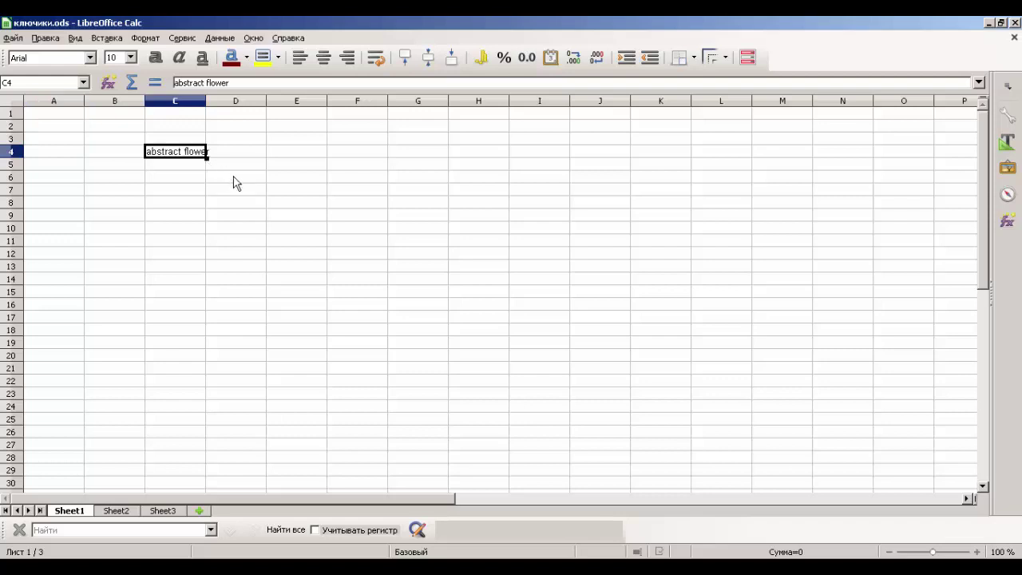
drag(206, 97, 374, 100)
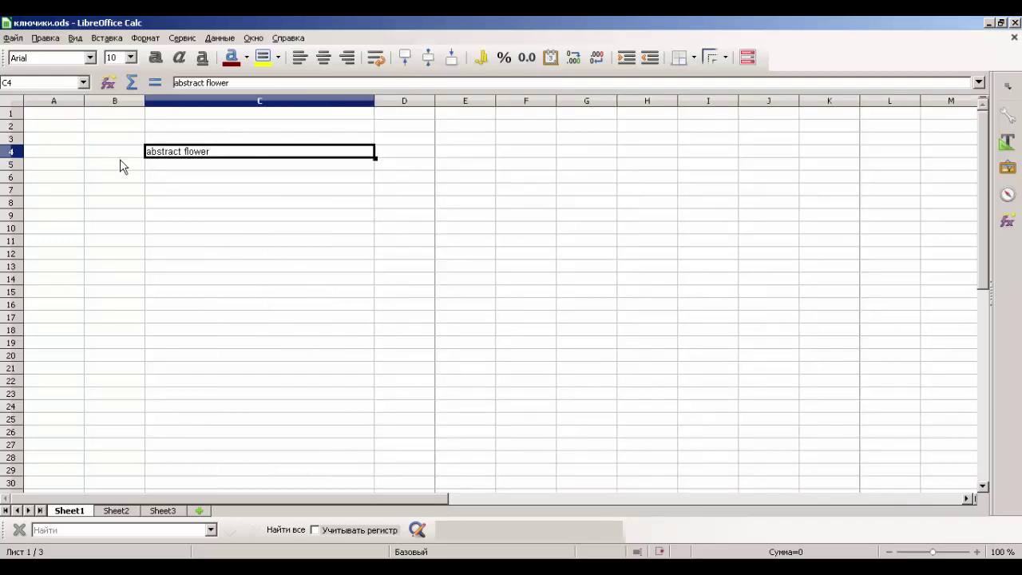
click(403, 155)
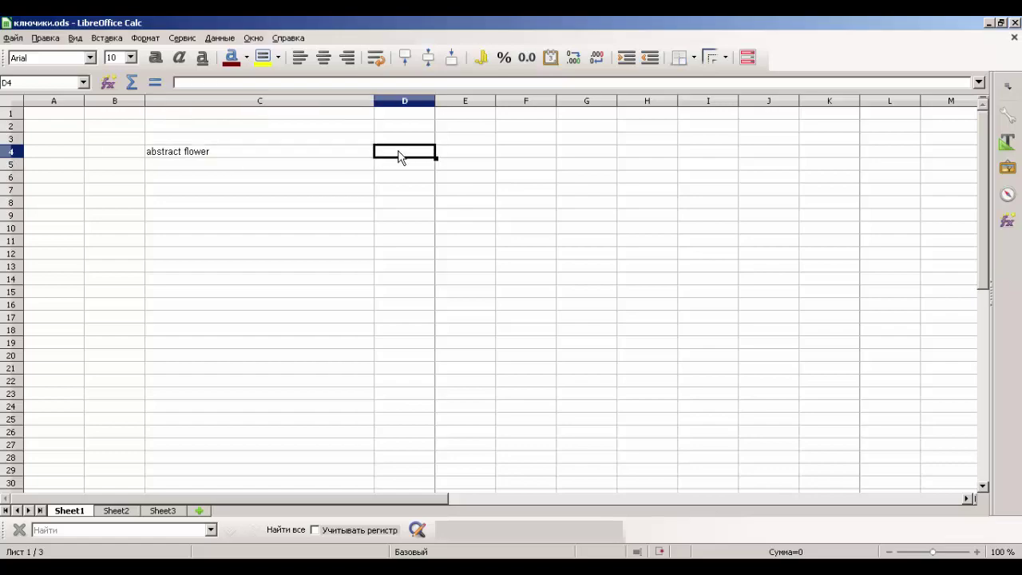
key(alt+Tab)
key(ctrl+a)
Step: Copy the 26 keywords again and paste them into spreadsheet cell D4
click(684, 378)
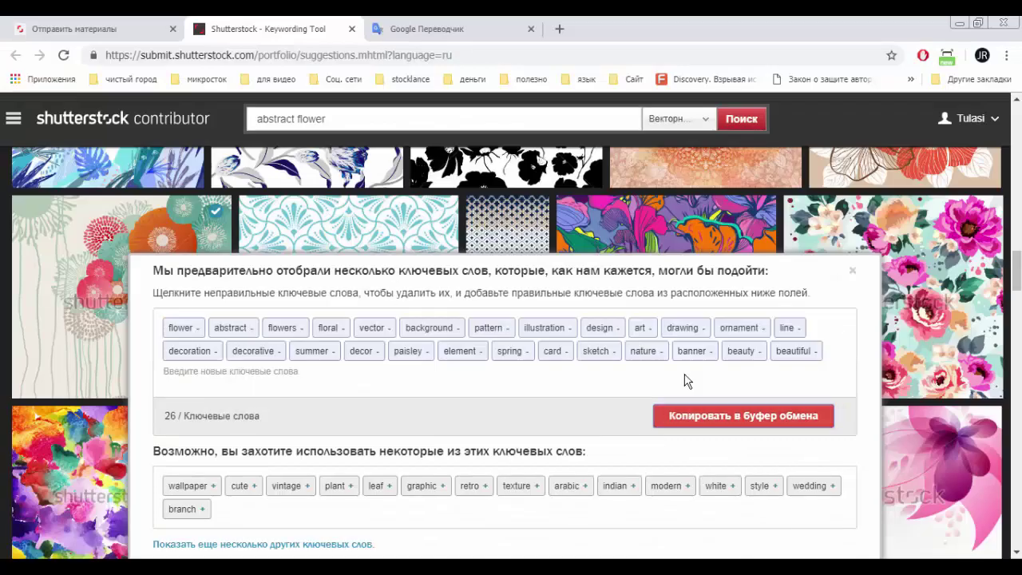
click(684, 376)
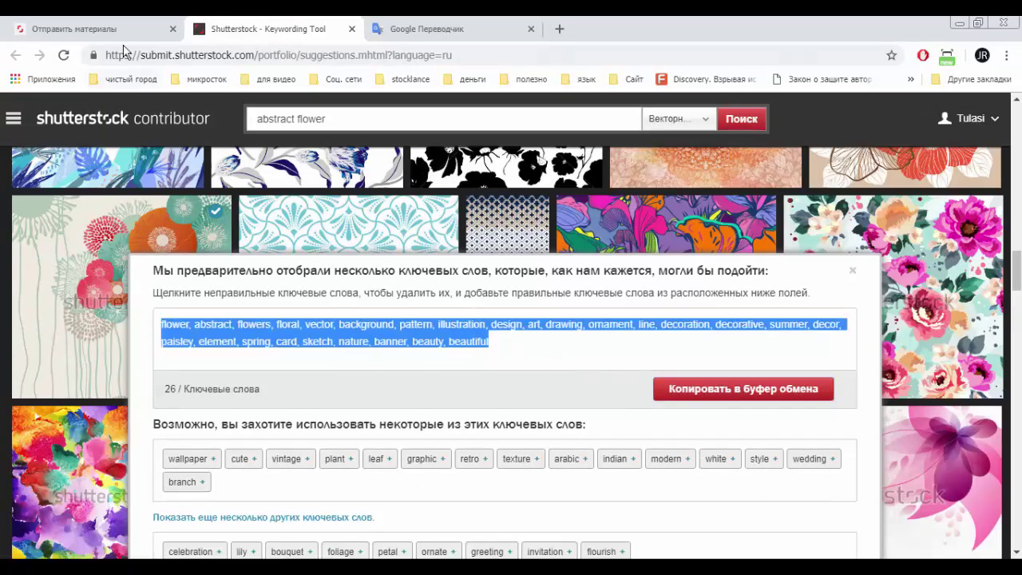
key(alt+Tab)
key(ctrl+v)
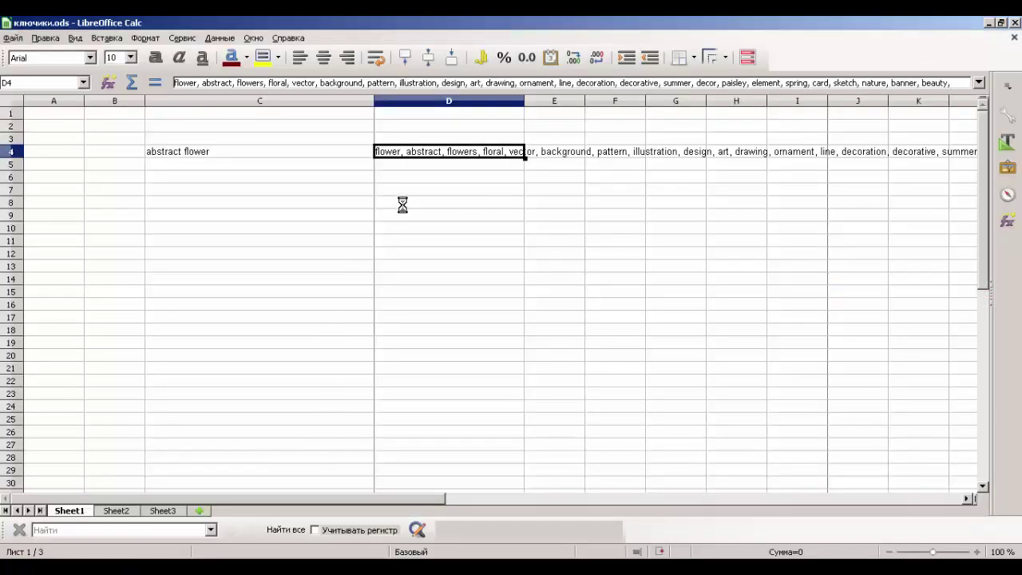
key(alt+Tab)
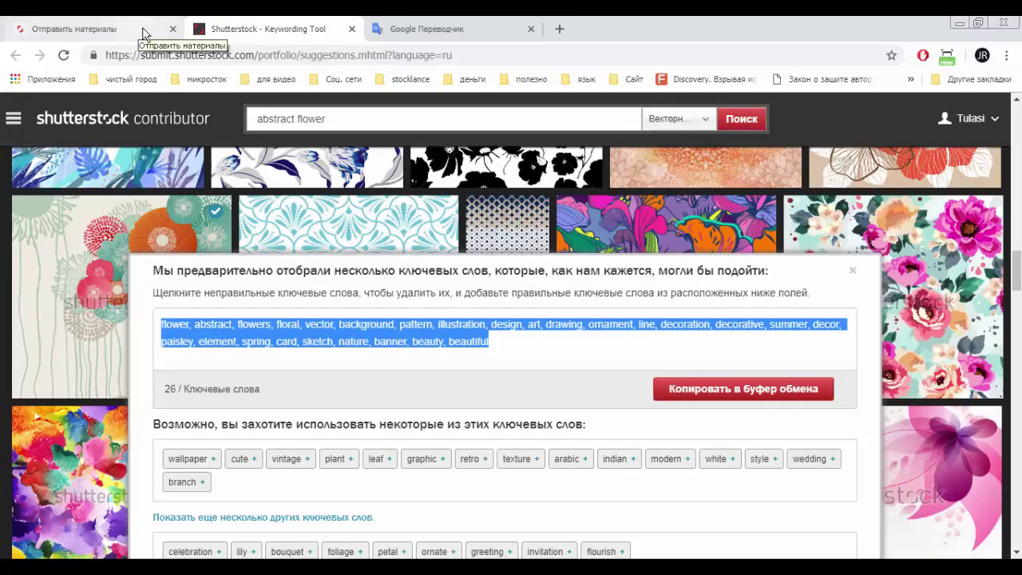
click(136, 24)
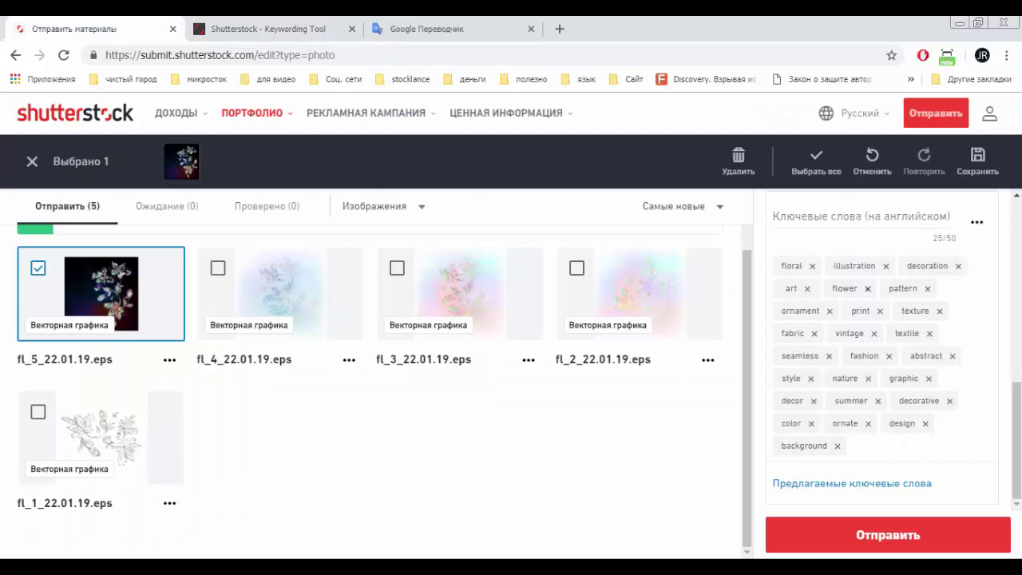
Step: Paste the keyword list into fl_5_22.01.19.eps's keywords field, reaching 36 of 50
scroll(881, 262, up, 1)
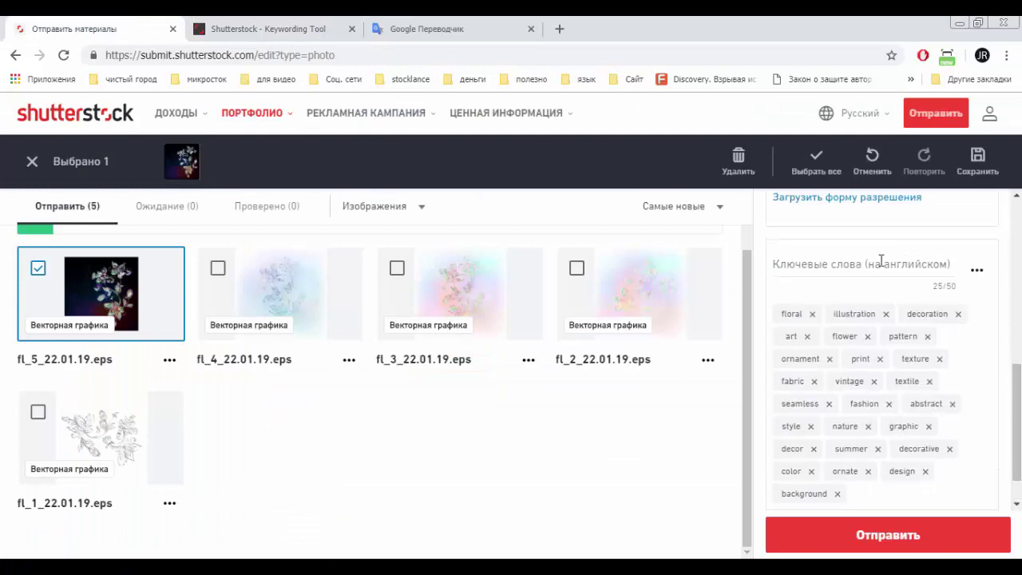
click(882, 262)
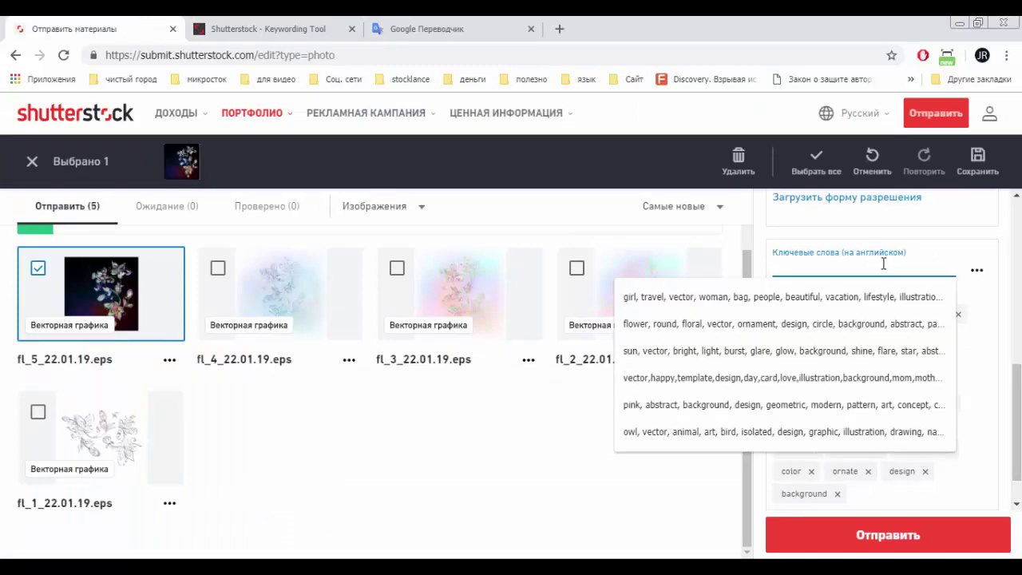
key(ctrl+v)
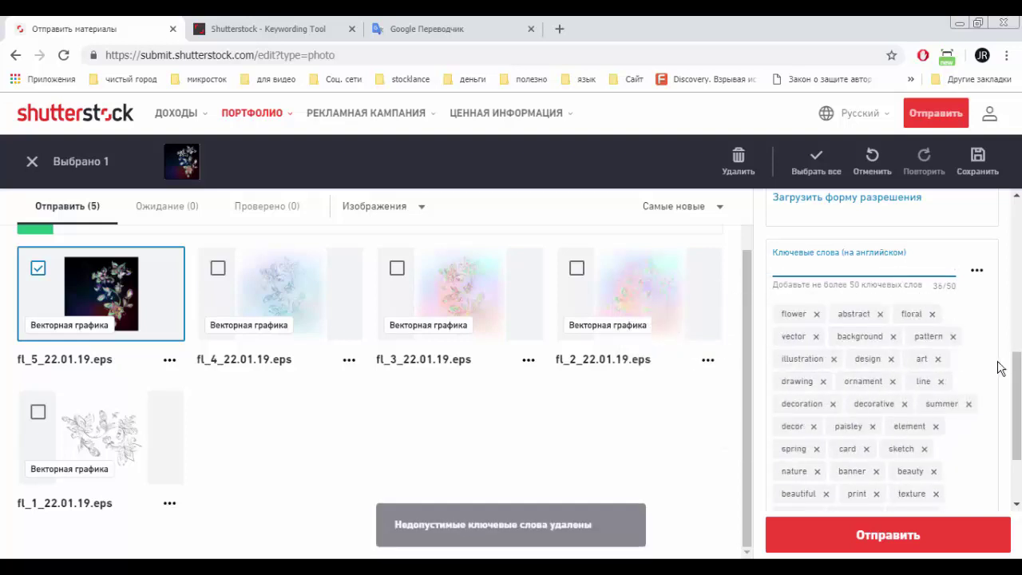
scroll(1015, 399, down, 2)
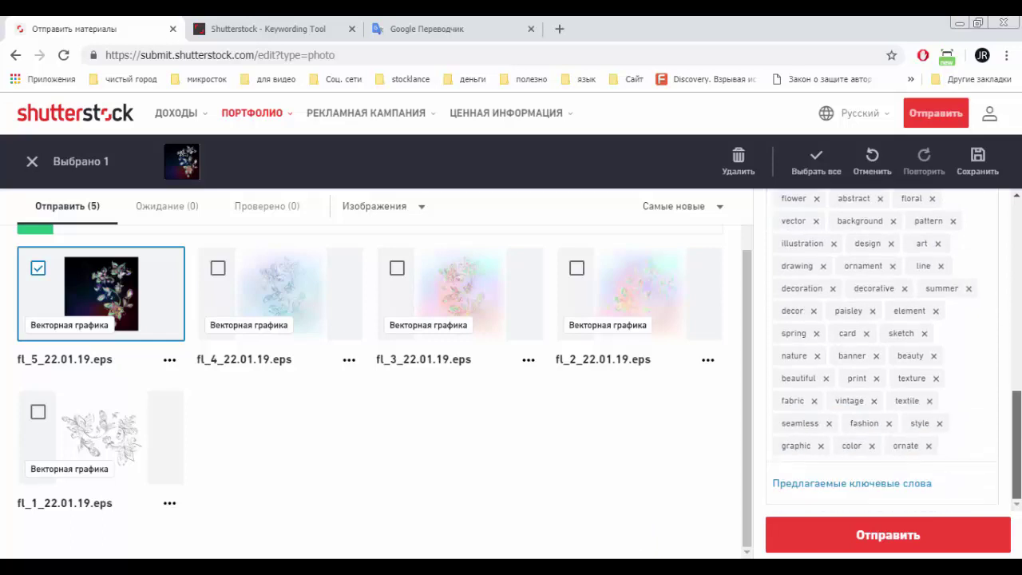
scroll(886, 351, up, 2)
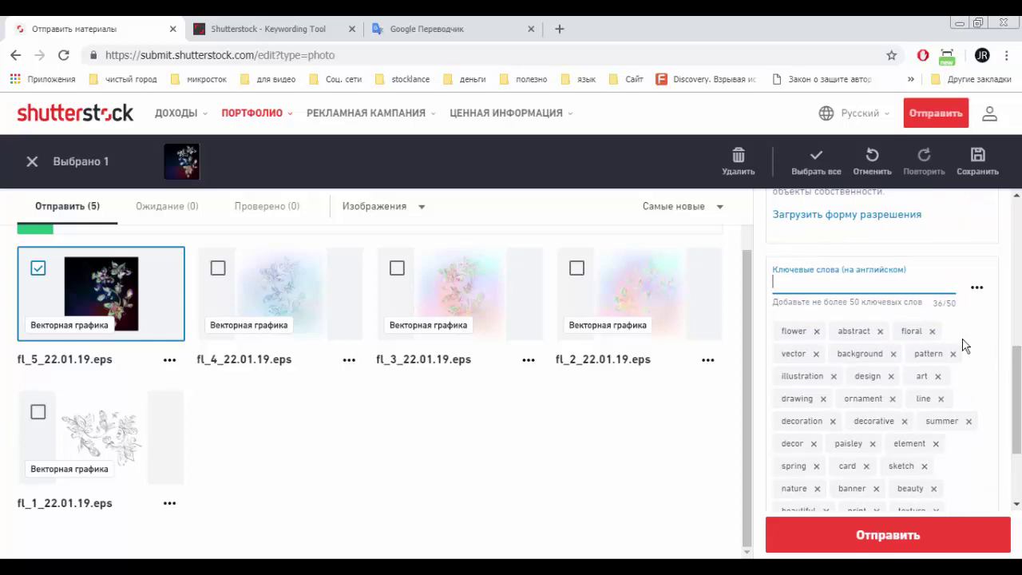
click(407, 28)
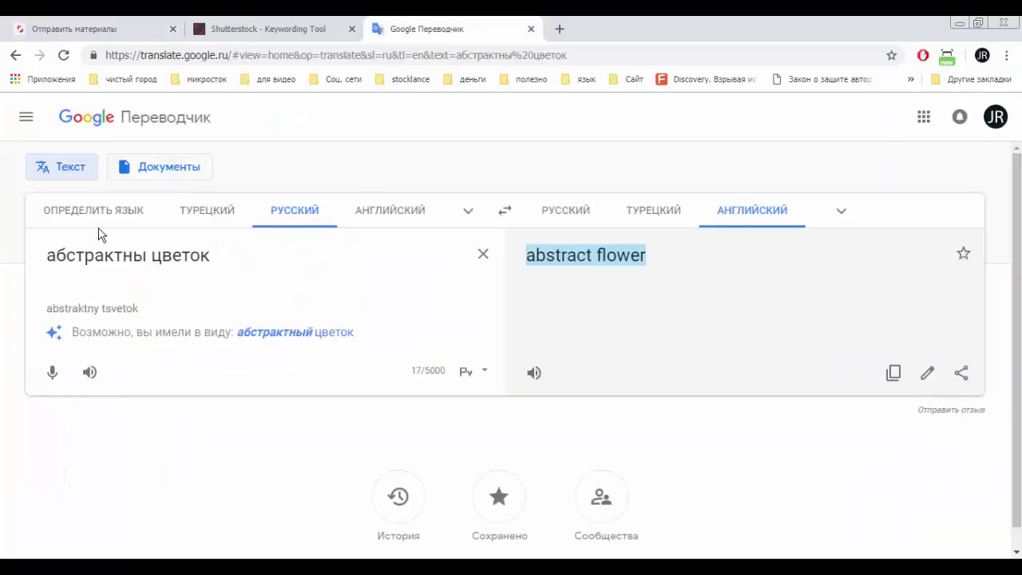
Step: Correct the Russian flower text so it translates into English, then select that English translation
click(53, 262)
text(Век)
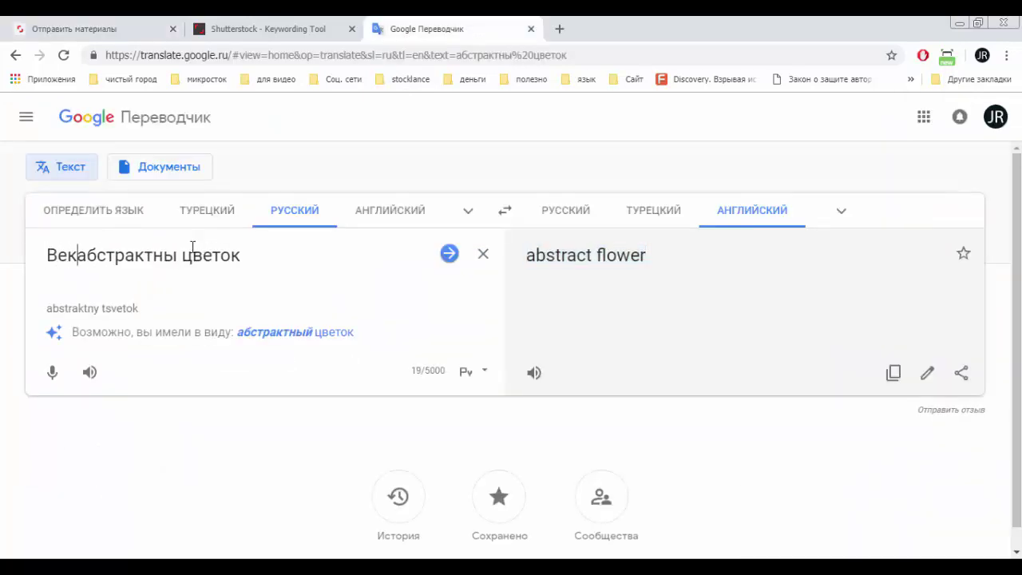
text(торная )
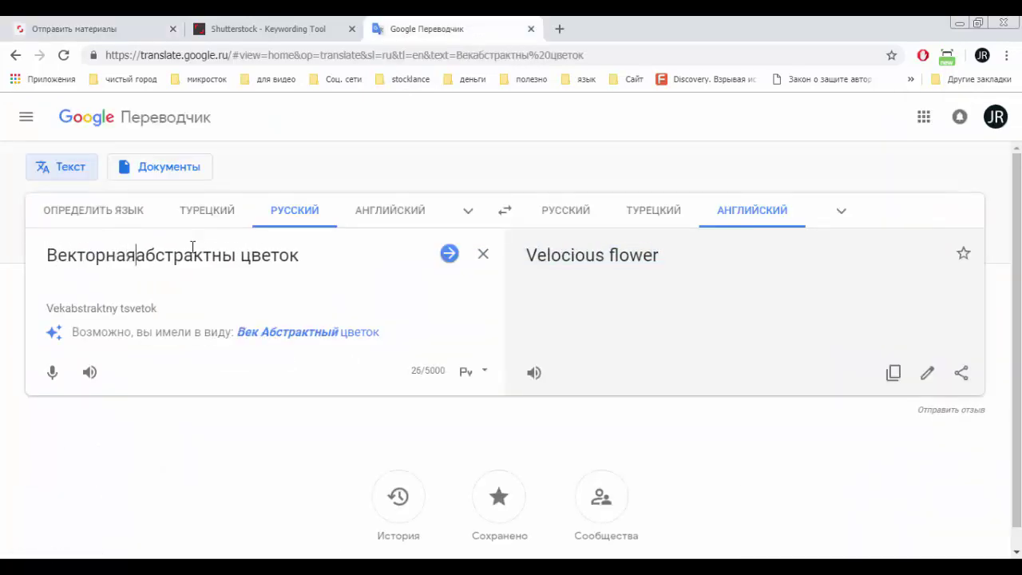
text(иллюс)
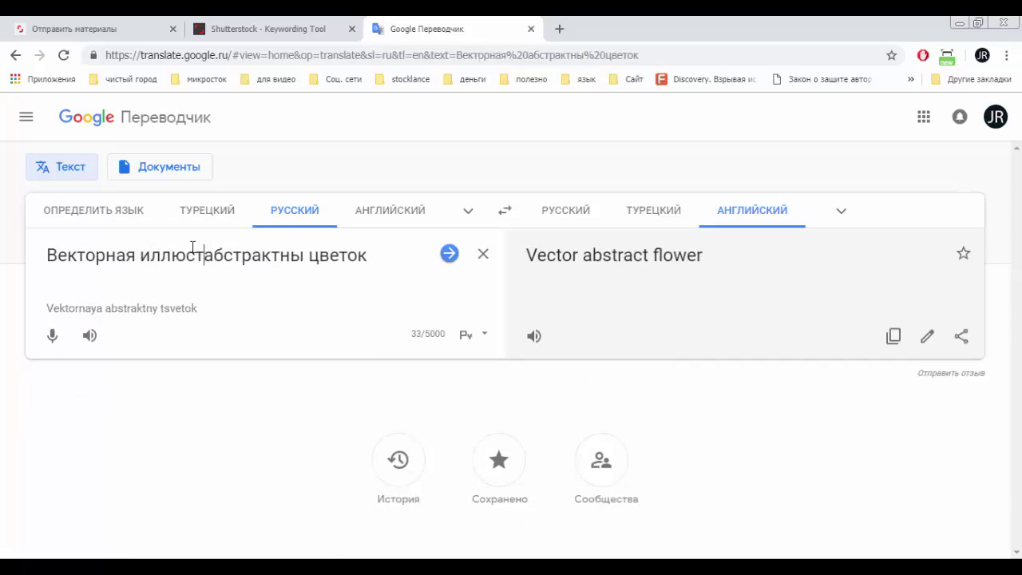
text(трация )
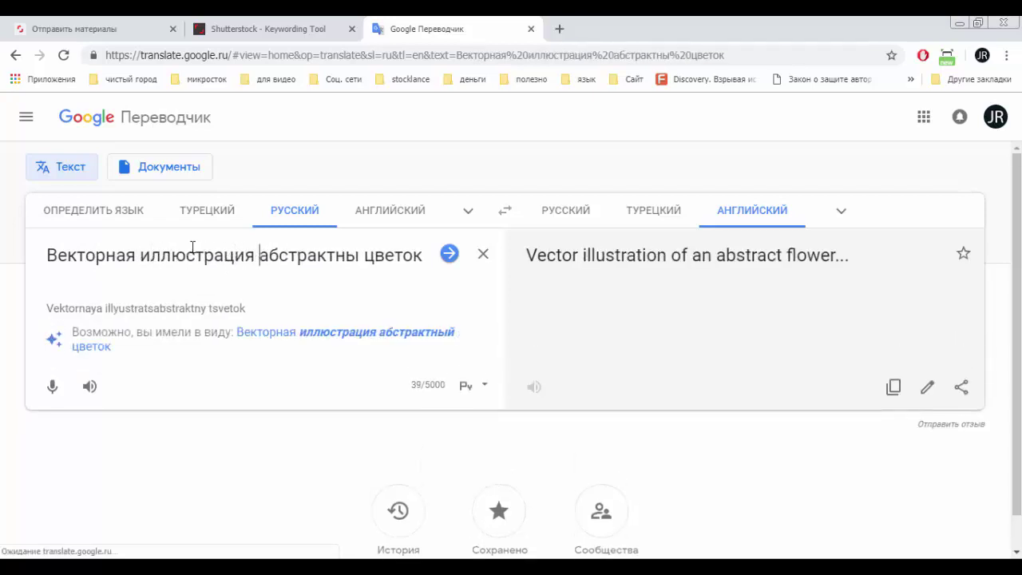
text(фон)
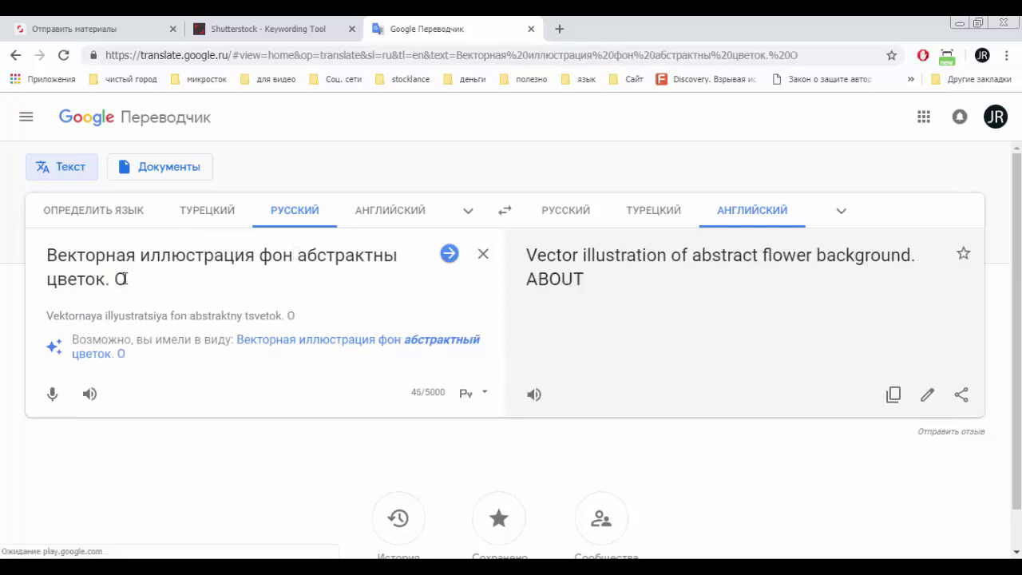
key(BackSpace)
text(Для о)
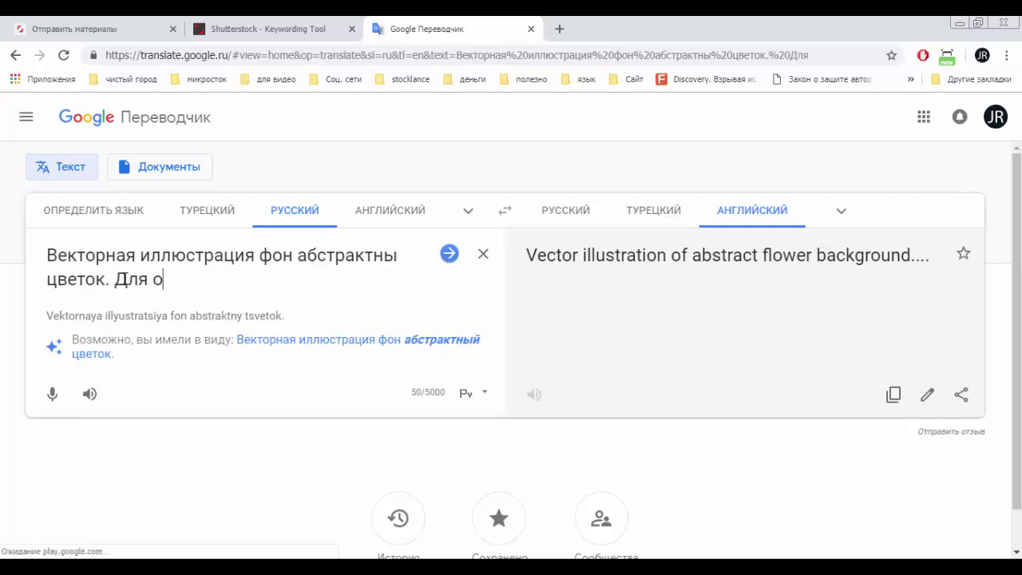
text(ткрытки)
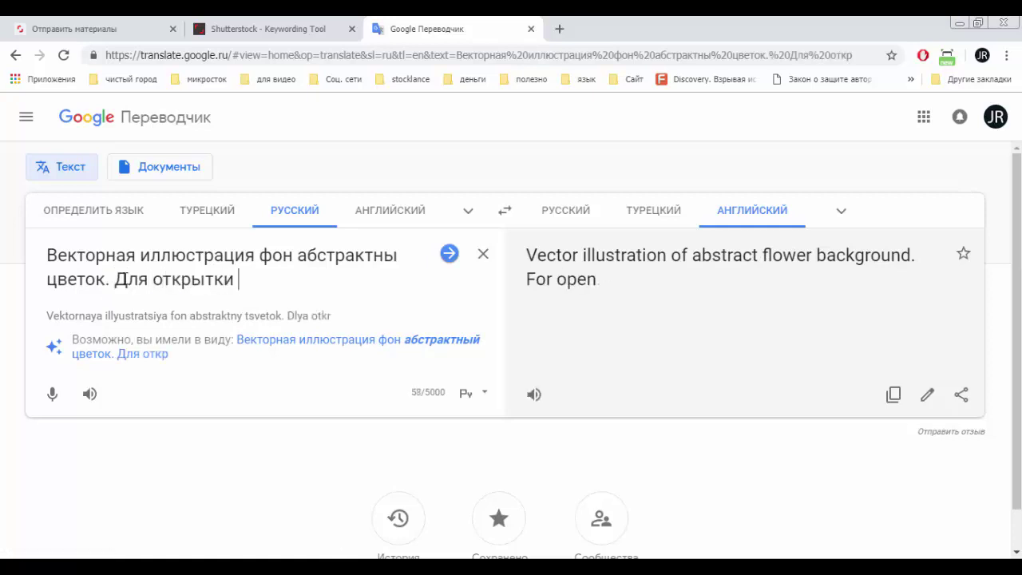
text(неон. )
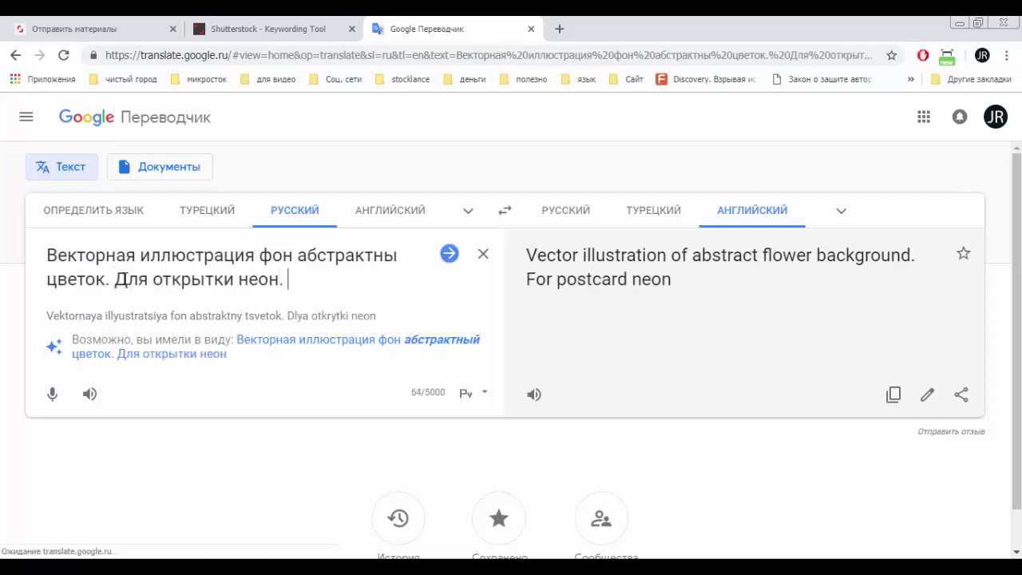
text(Блн)
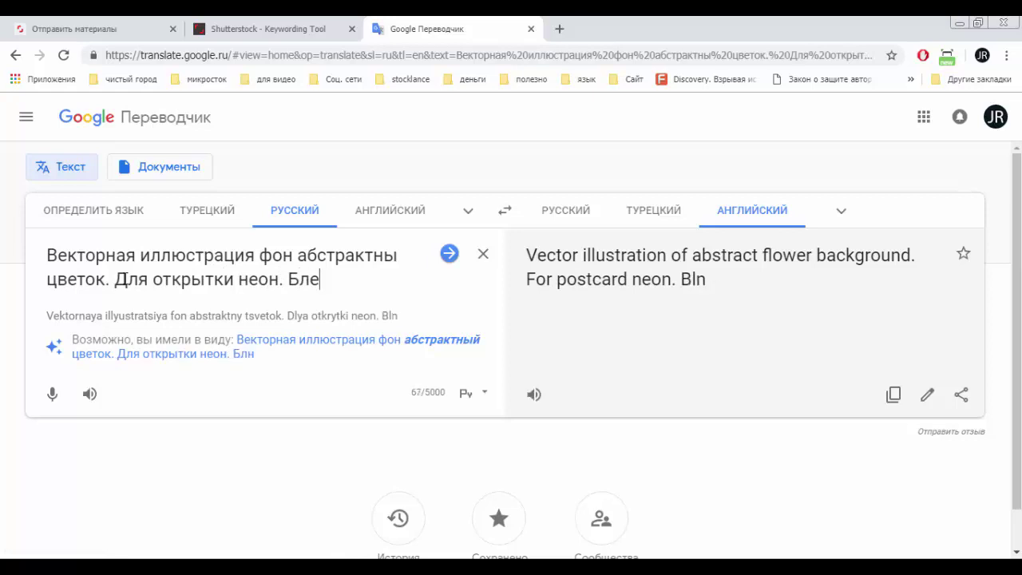
text(стя)
text(щи яр)
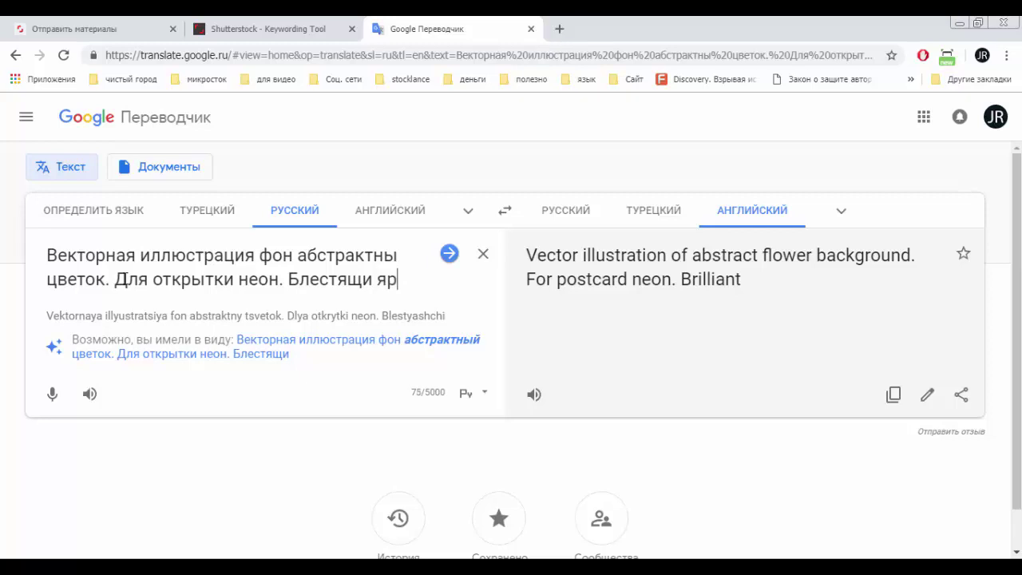
text(ки фон)
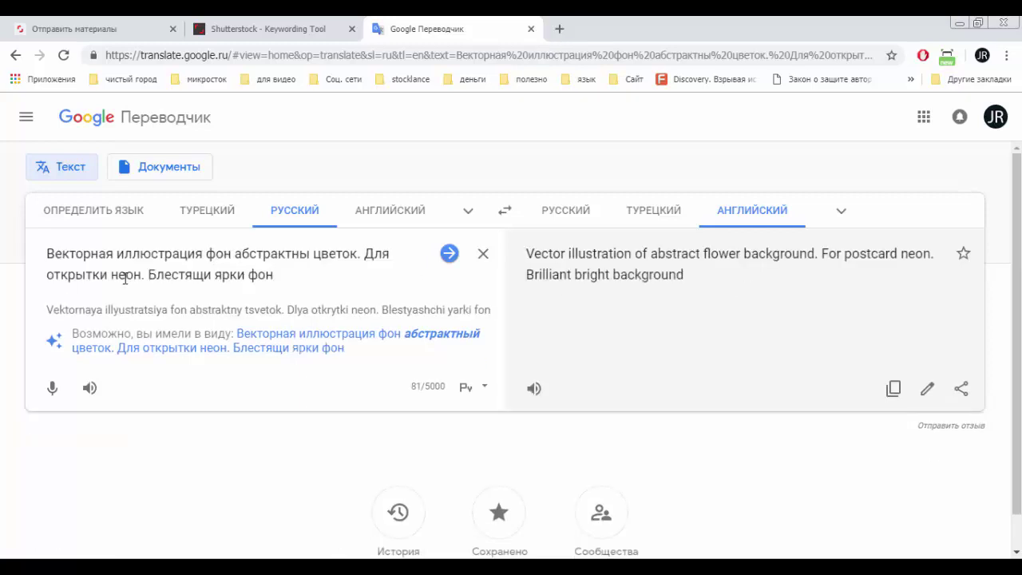
text(.)
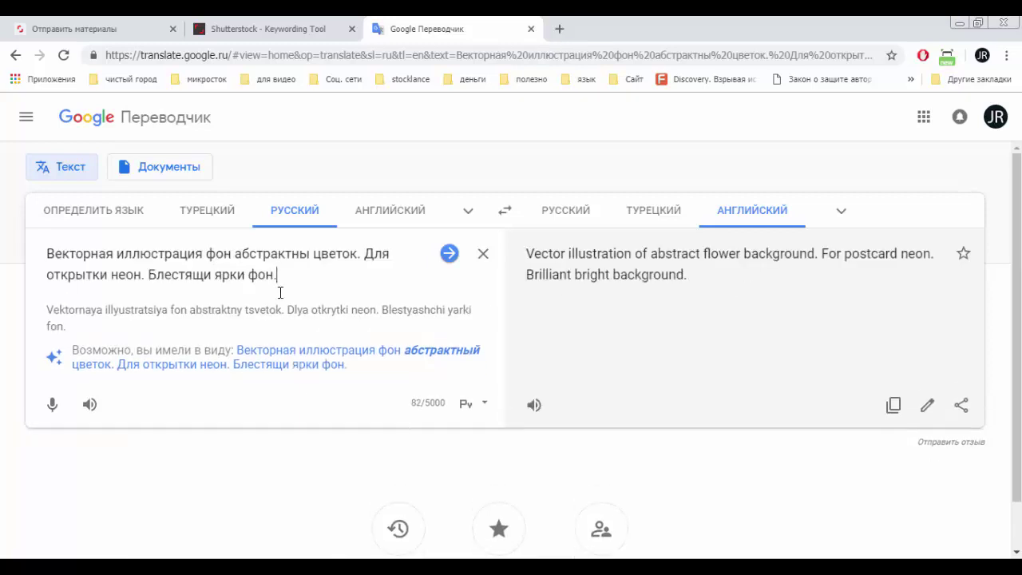
text(й)
drag(688, 275, 528, 257)
key(ctrl+c)
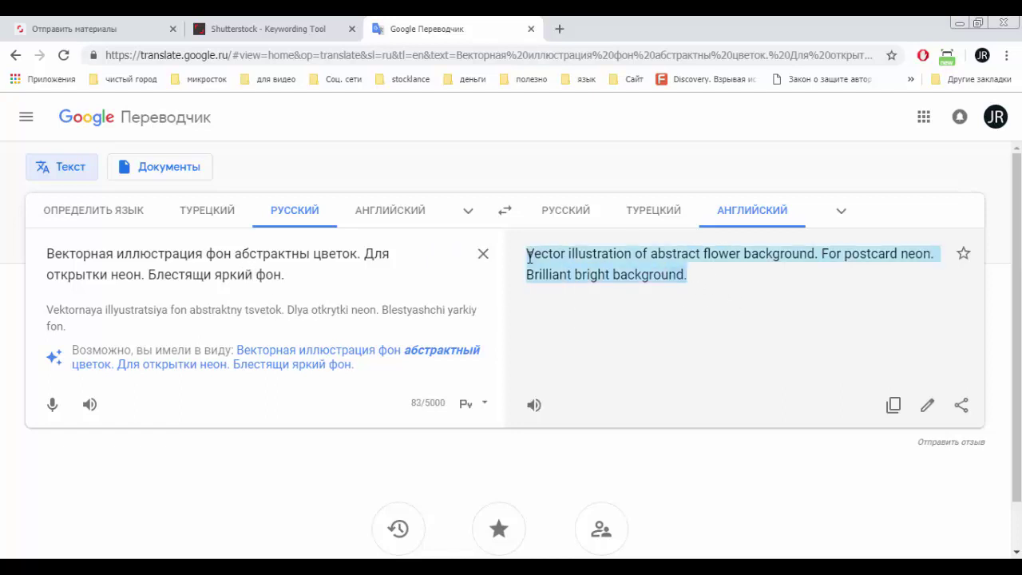
key(alt+Tab)
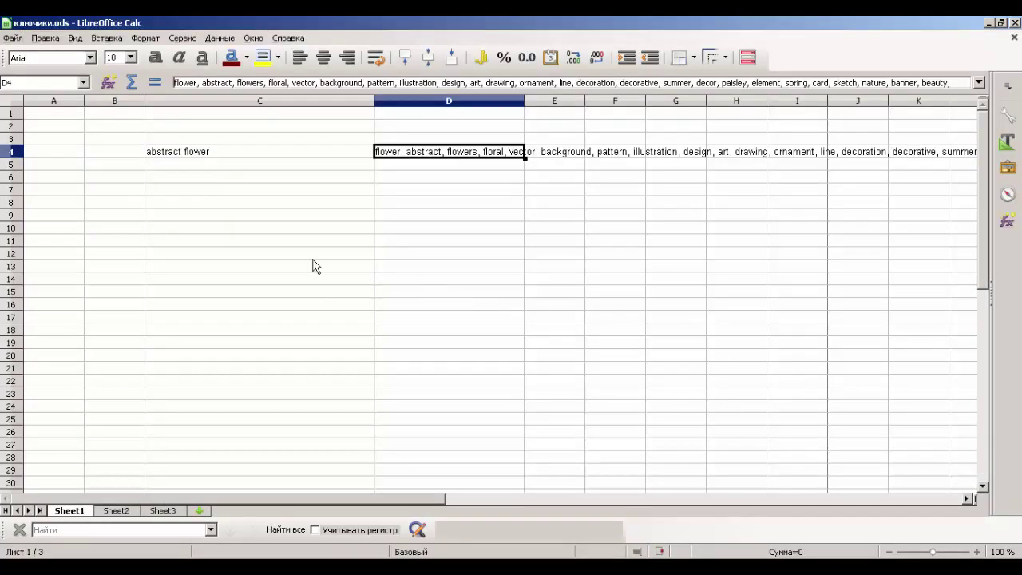
Step: Paste the English description into cell C5 and make rows 4 and 5 taller
click(185, 172)
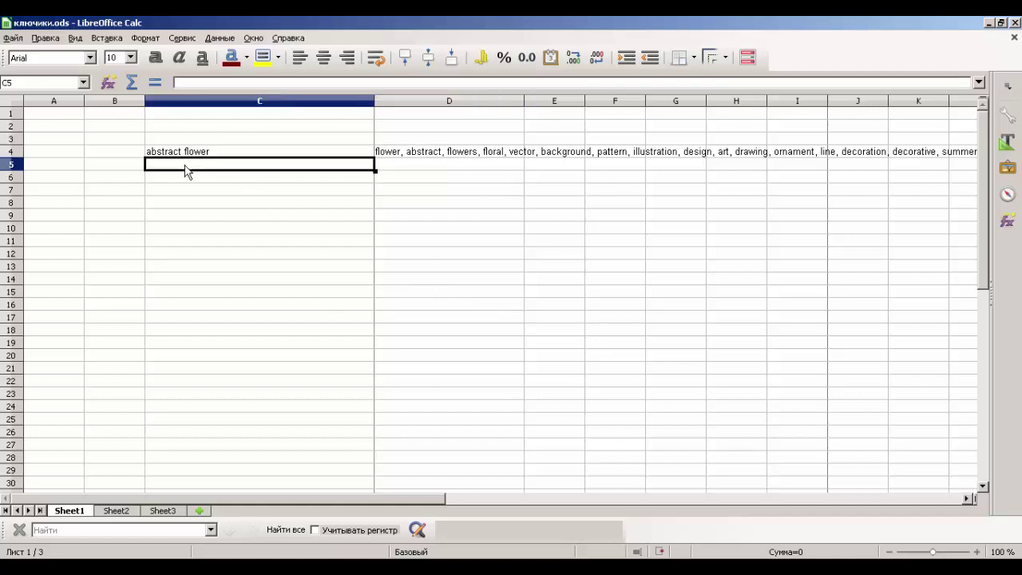
key(ctrl+v)
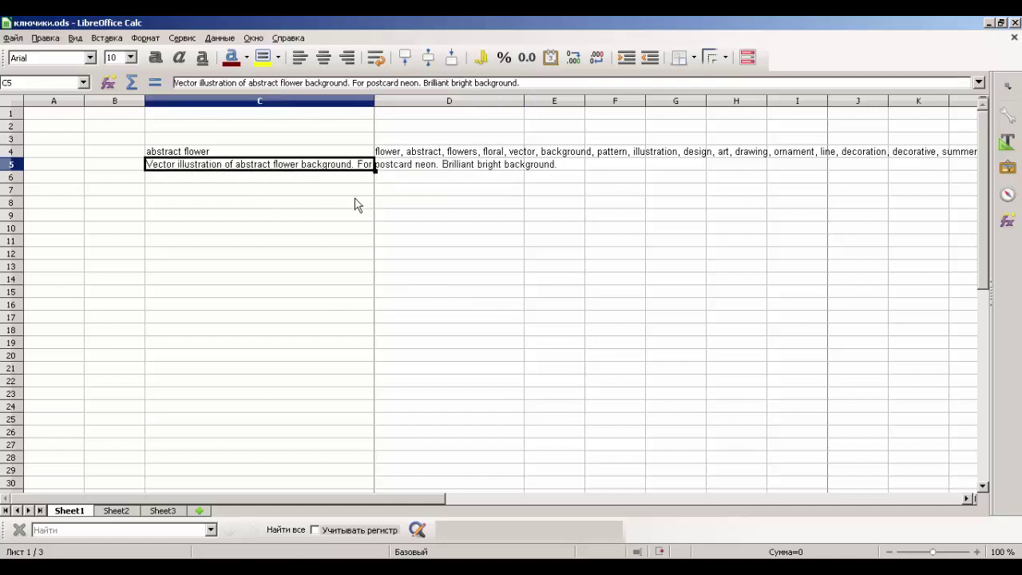
drag(7, 170, 7, 198)
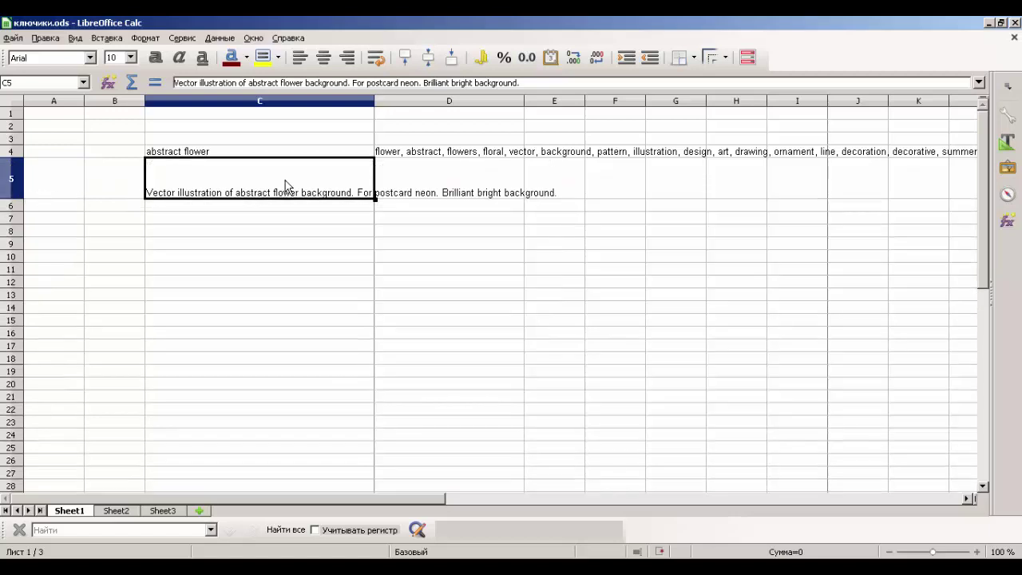
drag(16, 156, 13, 176)
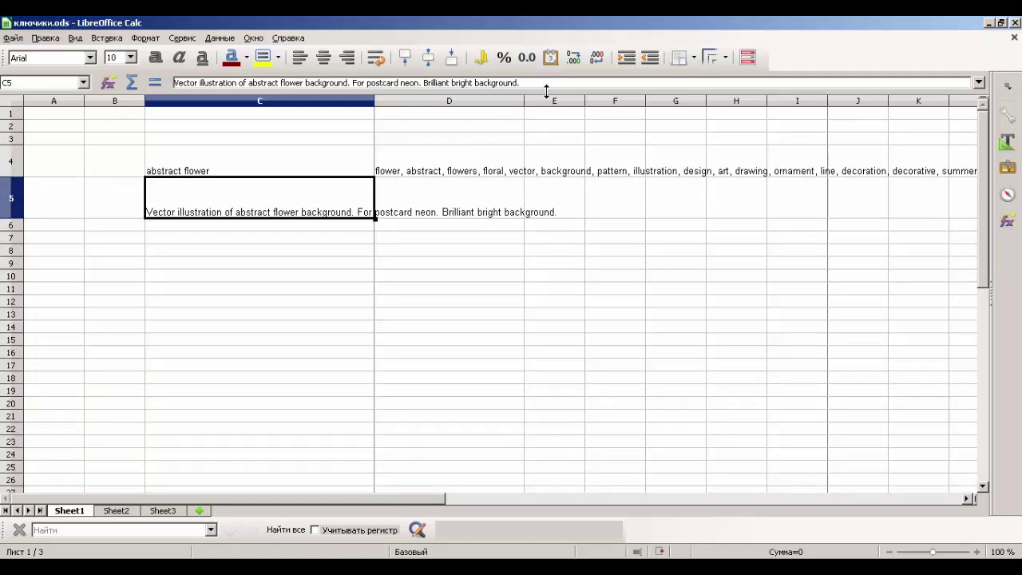
Step: Turn on Wrap Text for the description in C5 and the keywords in D4
click(375, 56)
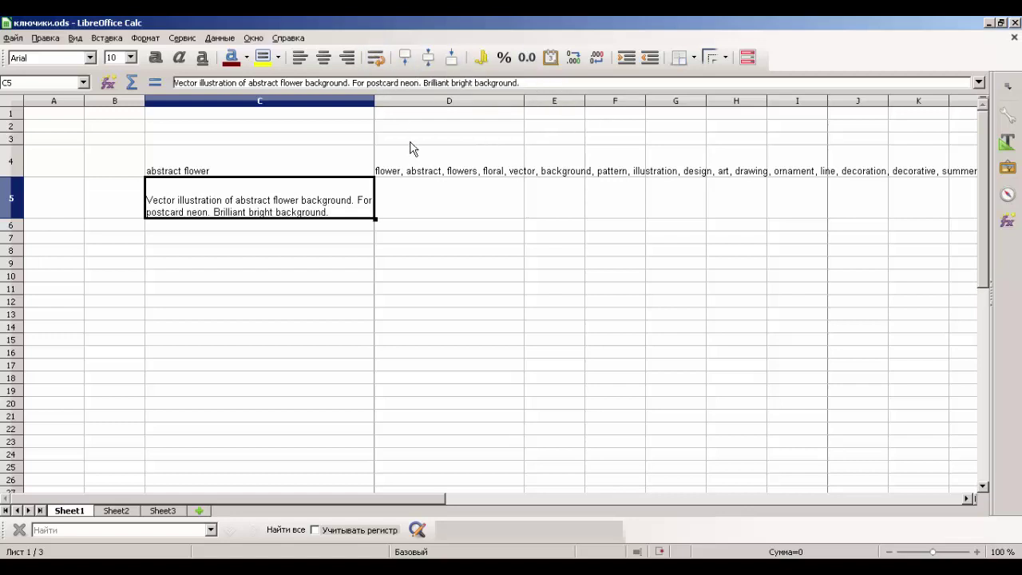
click(407, 148)
click(375, 57)
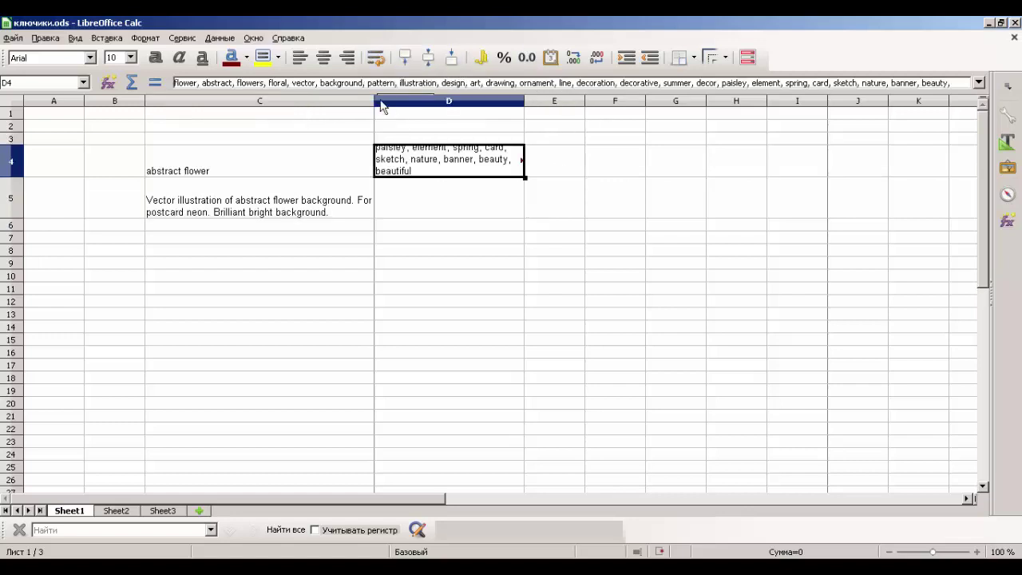
Step: Go back to the fl_5_22.01.19.eps submission page and scroll to its description and category fields
key(alt+Tab)
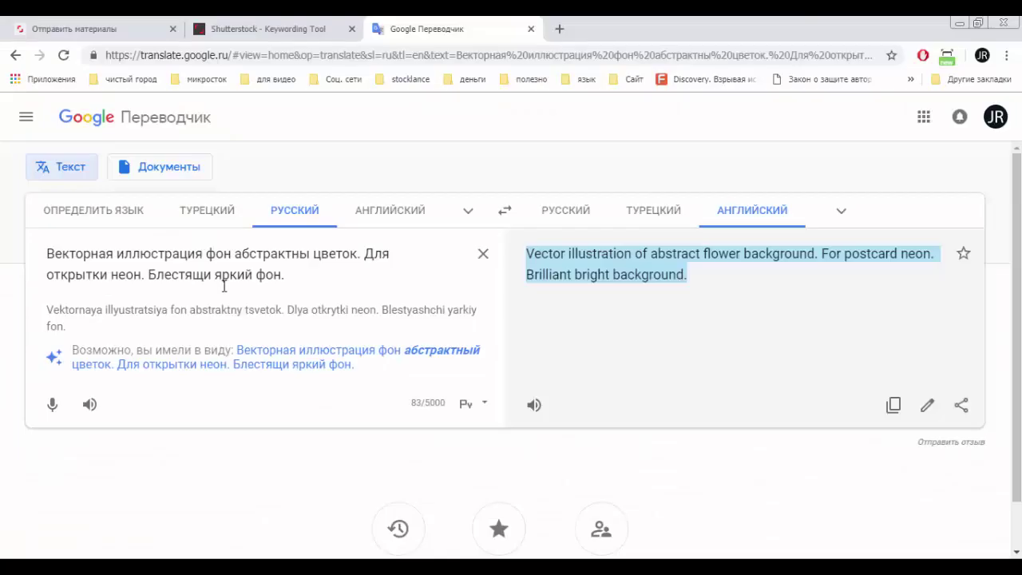
click(271, 28)
click(96, 29)
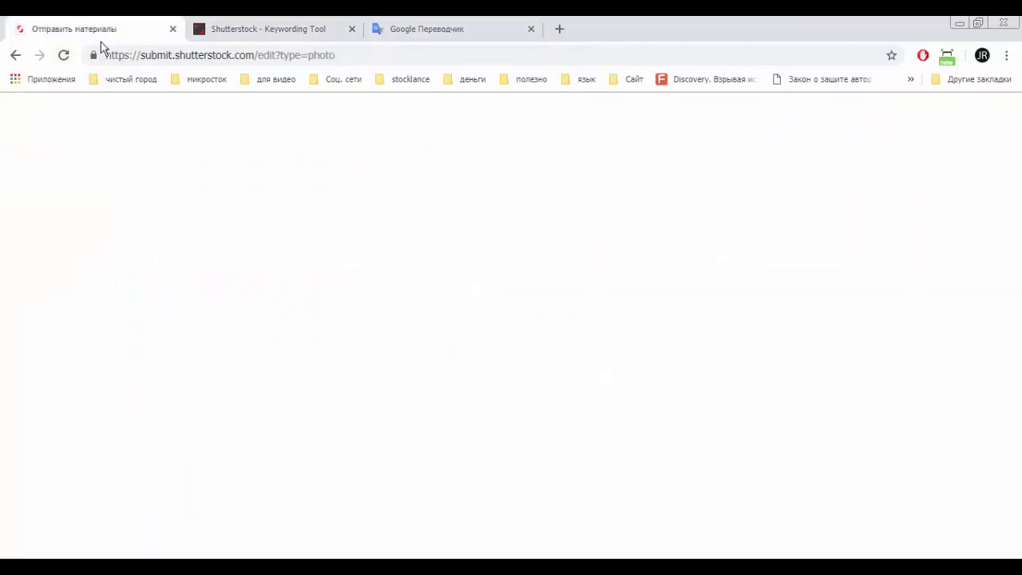
scroll(783, 307, down, 2)
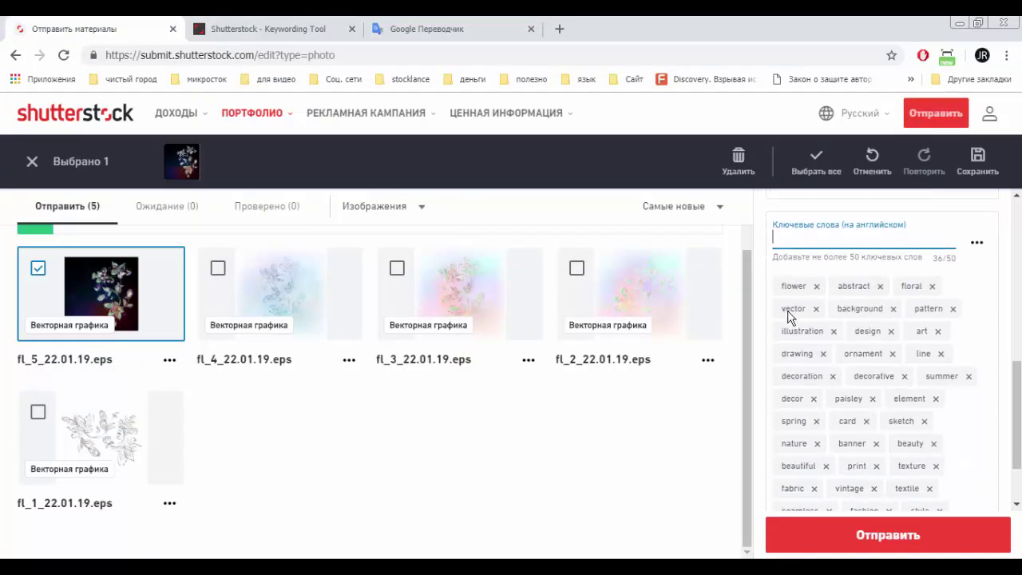
drag(1019, 391, 1020, 233)
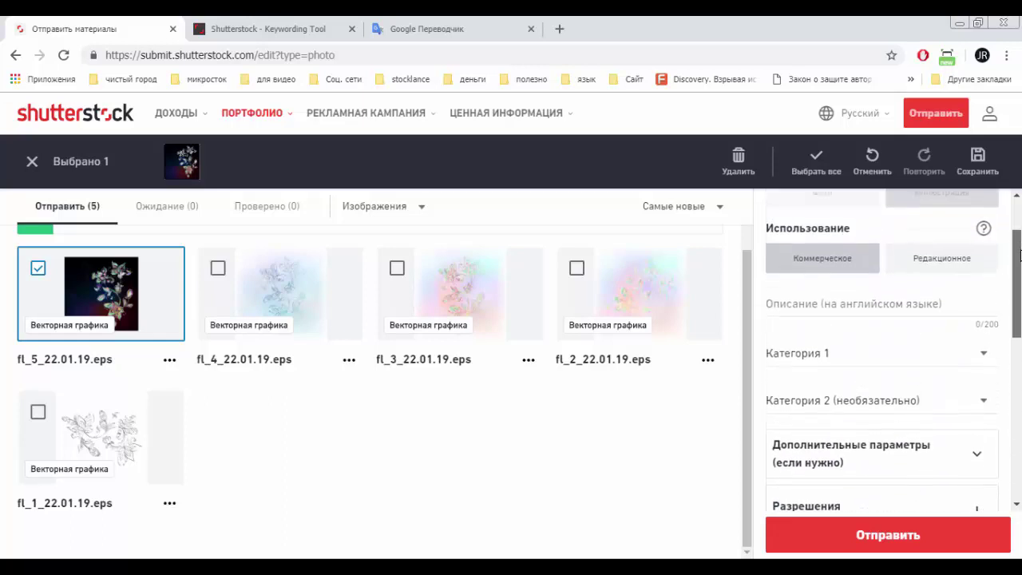
scroll(886, 351, up, 1)
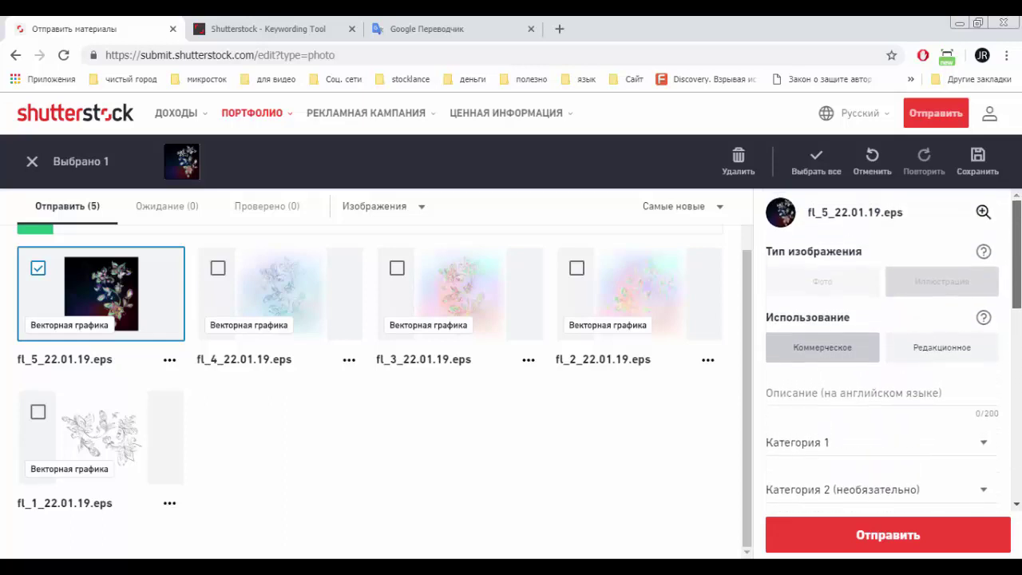
scroll(878, 351, down, 2)
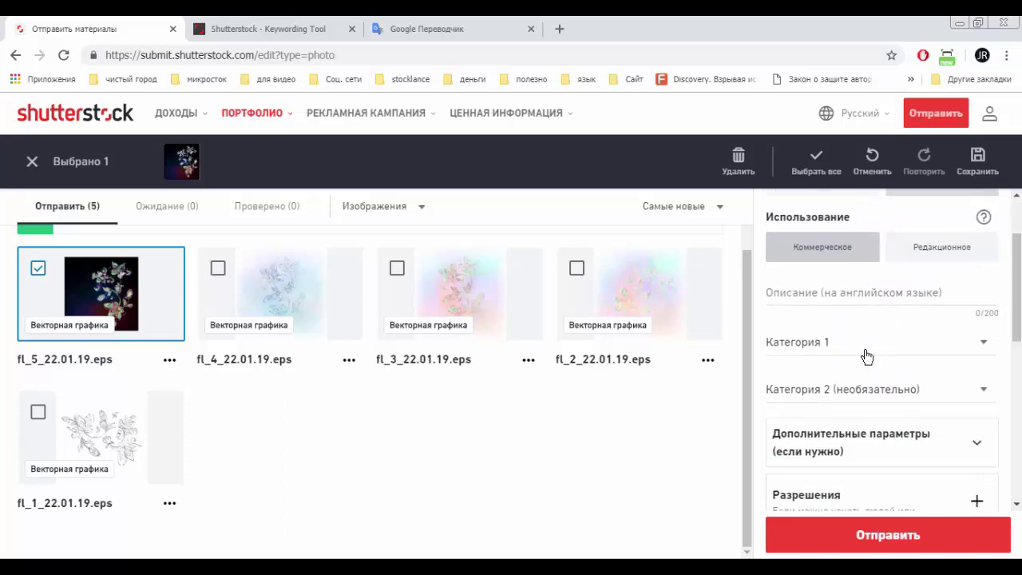
Step: Paste the English description, then set categories Абстракция and Фоны и текстуры
click(840, 294)
key(ctrl+v)
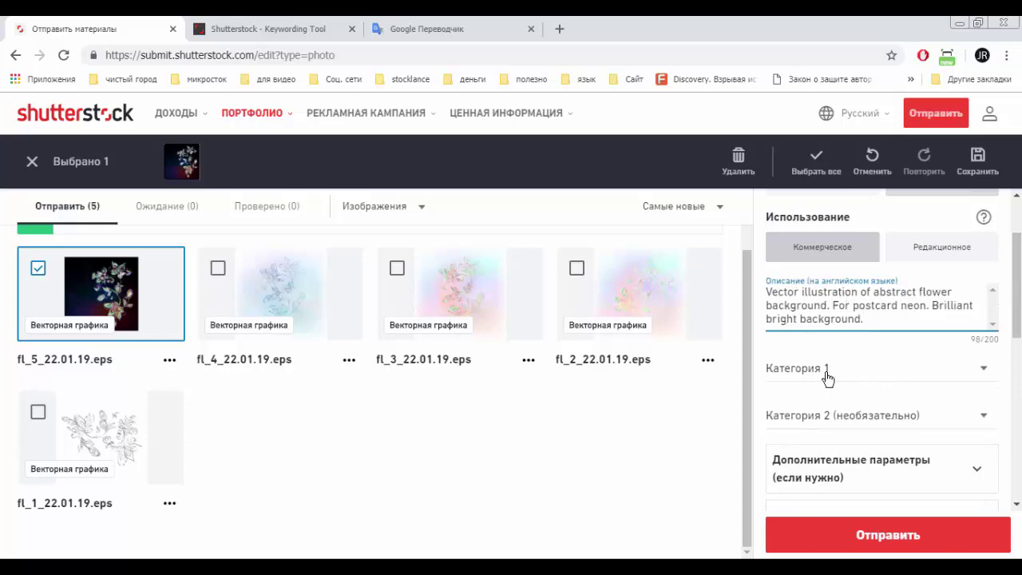
click(840, 375)
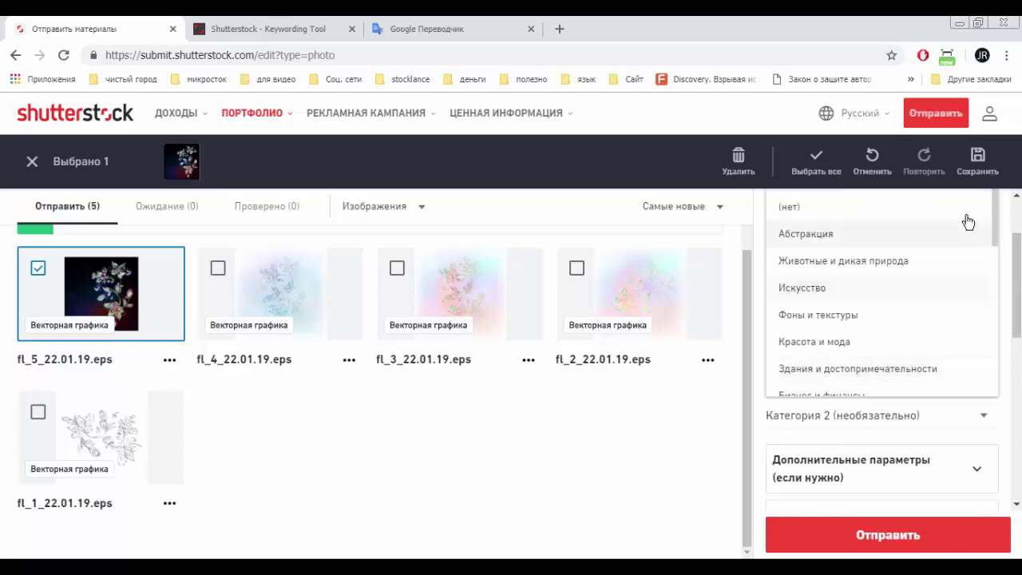
click(987, 425)
click(987, 427)
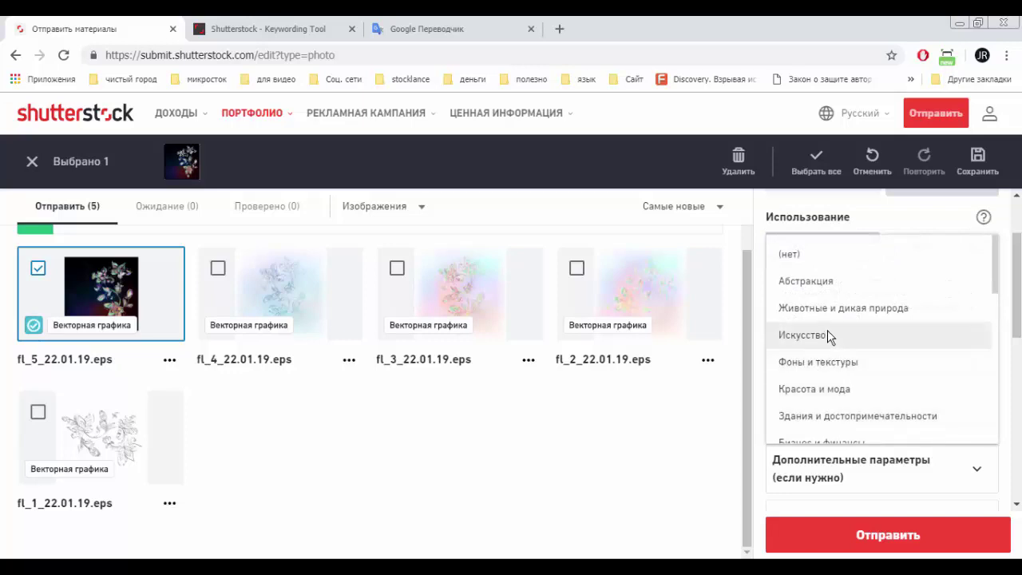
click(856, 365)
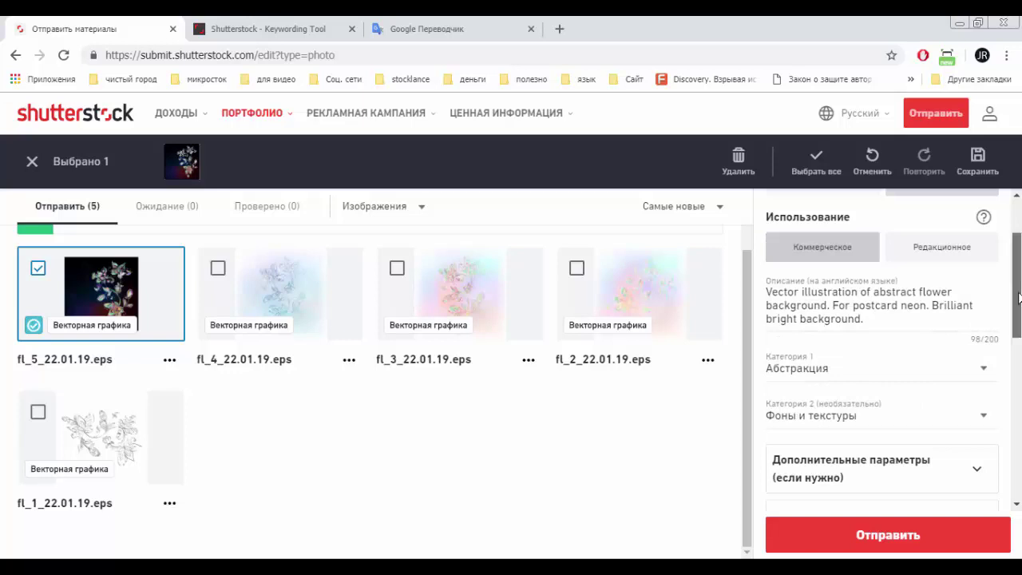
Step: Scroll through the details panel and re-check the pasted description text
mouse_move(1019, 298)
mouse_down()
mouse_move(1019, 290)
mouse_move(1019, 421)
mouse_up()
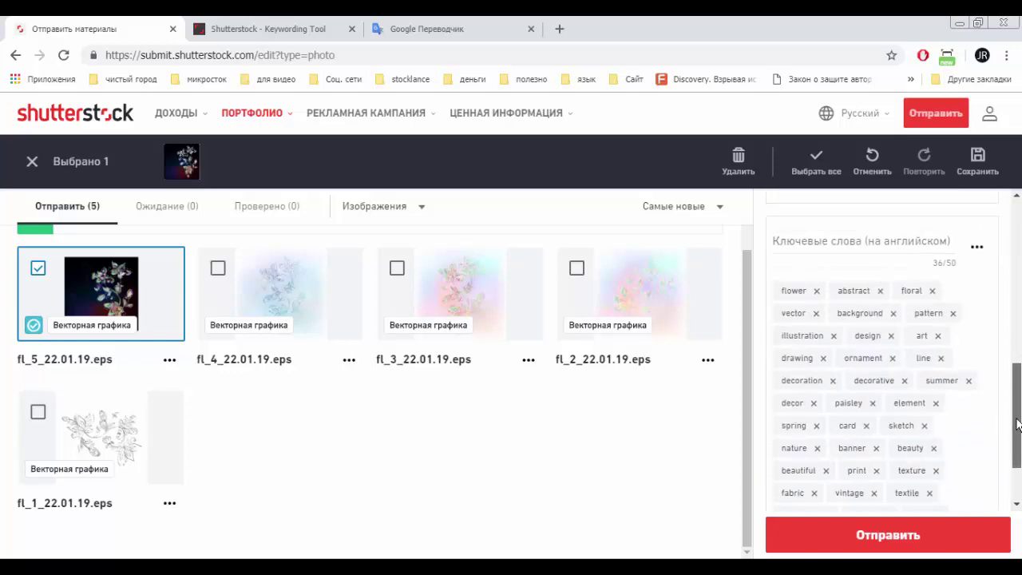
mouse_move(1019, 420)
mouse_down()
mouse_move(1018, 368)
mouse_move(1018, 456)
mouse_move(1018, 260)
mouse_up()
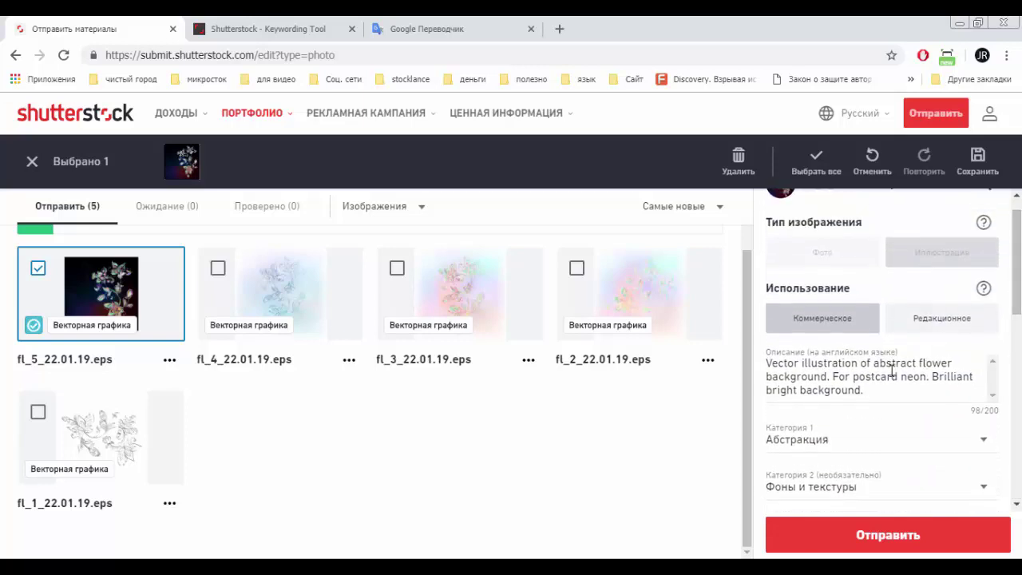
click(887, 376)
drag(864, 390, 758, 361)
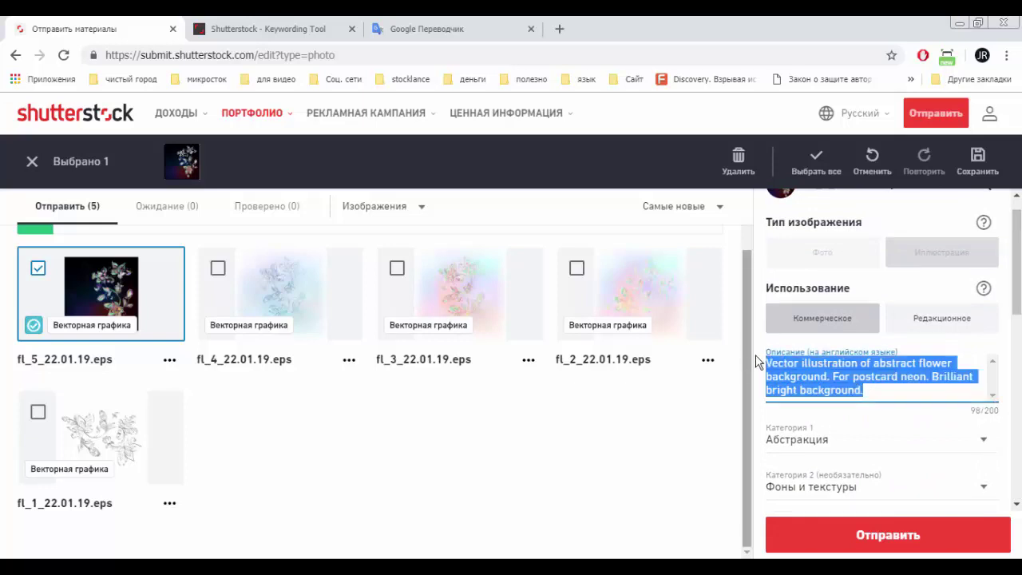
click(723, 416)
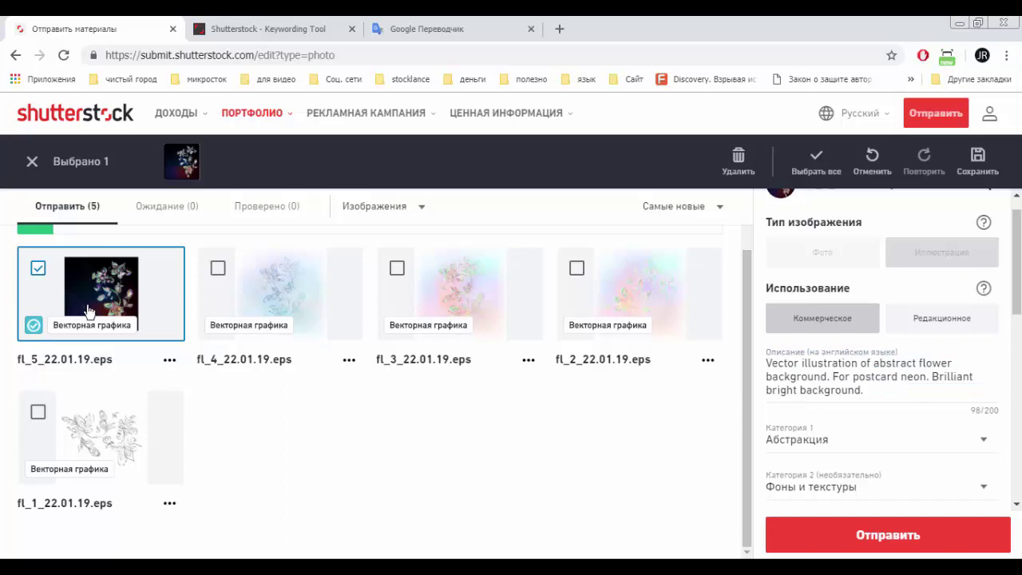
Step: Submit the fl_5 illustration for review and return to the contributor dashboard
click(796, 543)
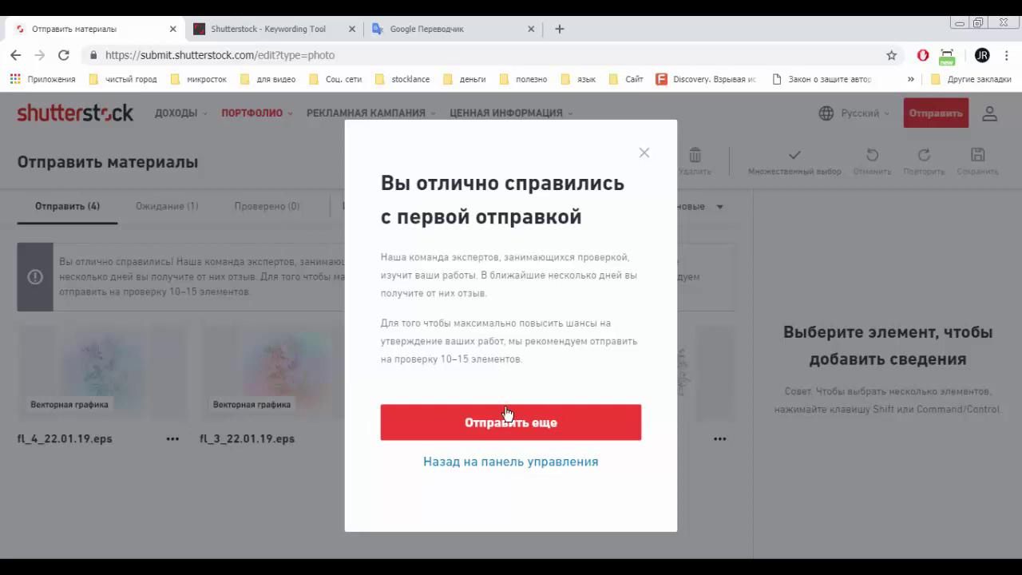
click(509, 471)
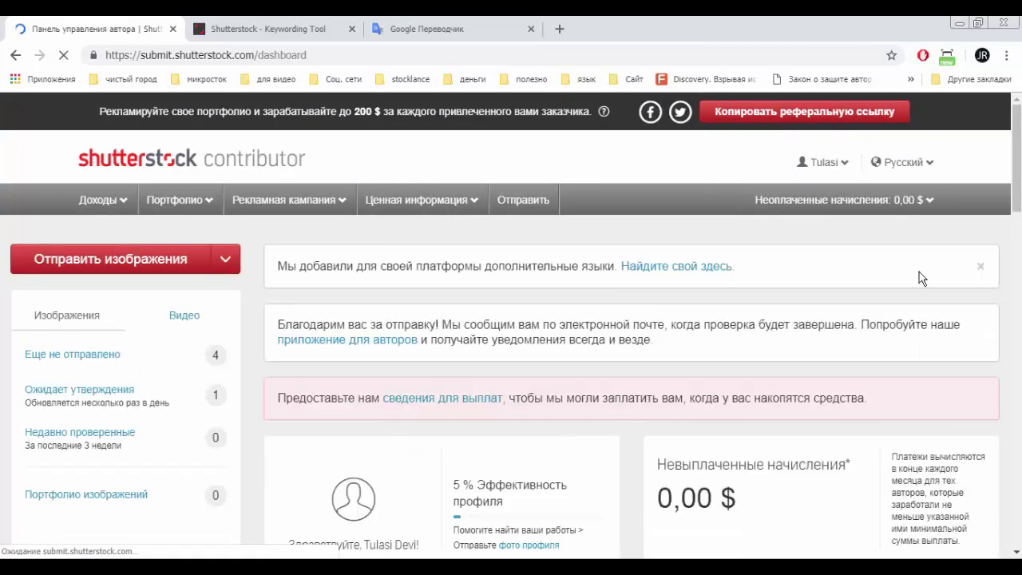
scroll(922, 277, down, 3)
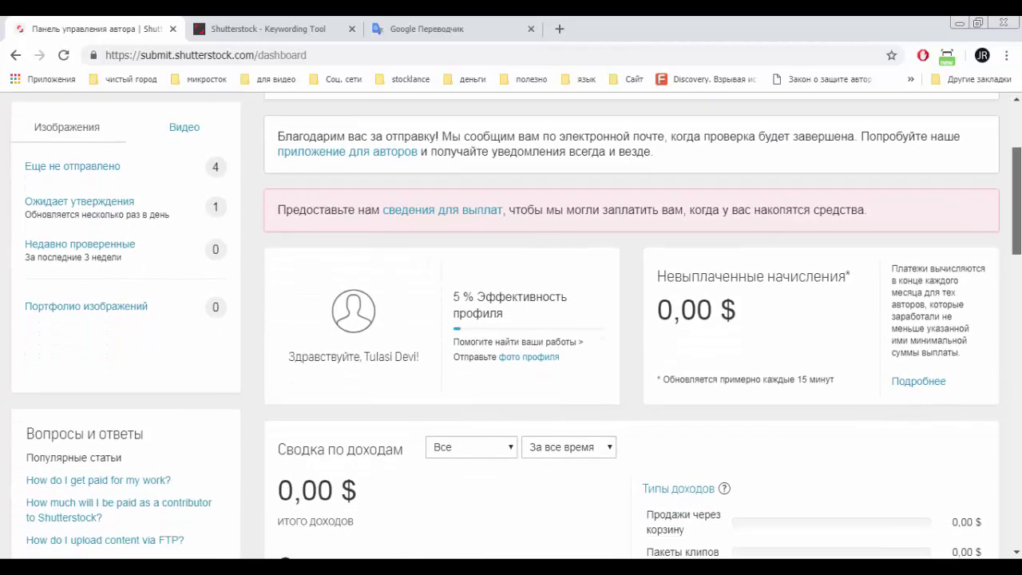